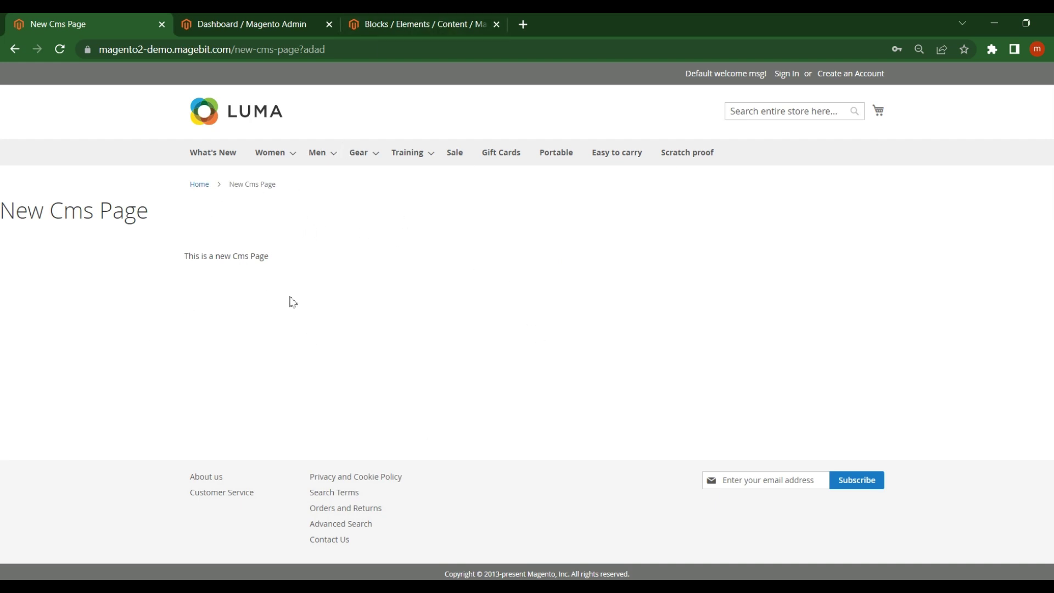
Step: Open the Blocks list in the Magento admin and start adding a new block
left_click(424, 22)
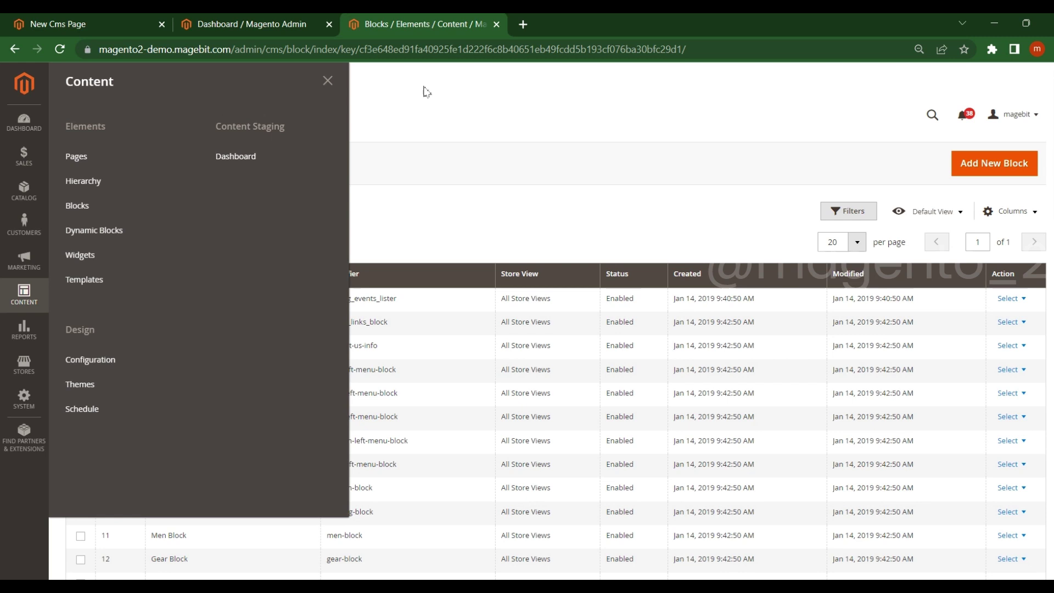
left_click(424, 136)
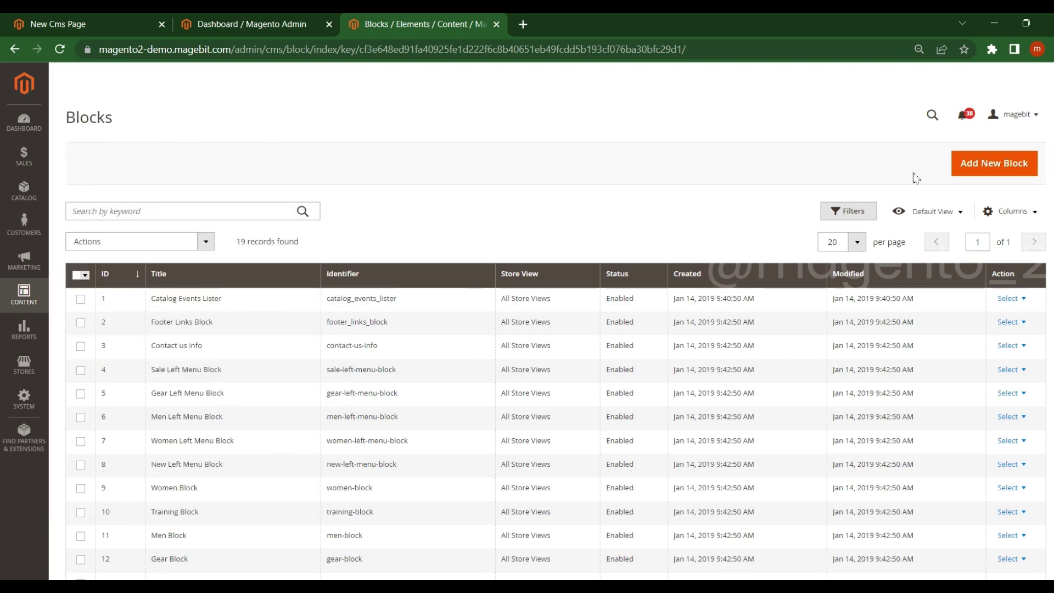
left_click(30, 299)
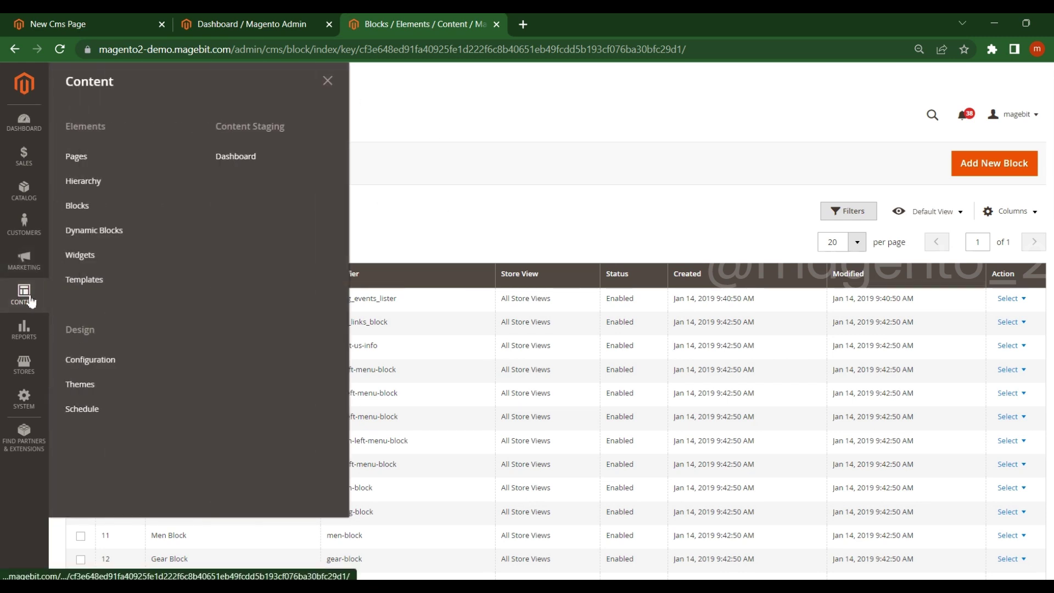
left_click(88, 212)
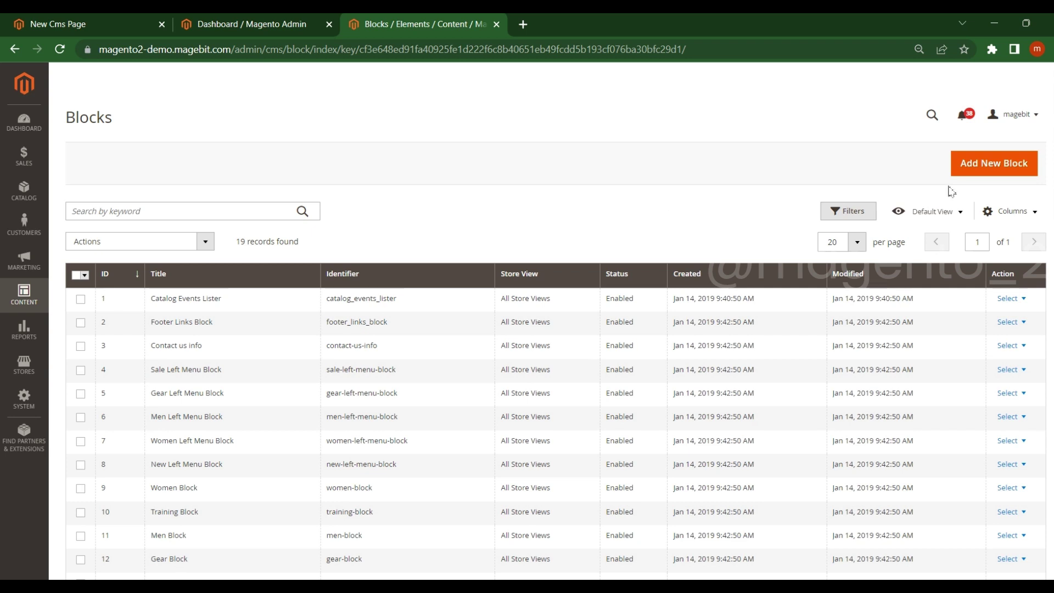
left_click(990, 165)
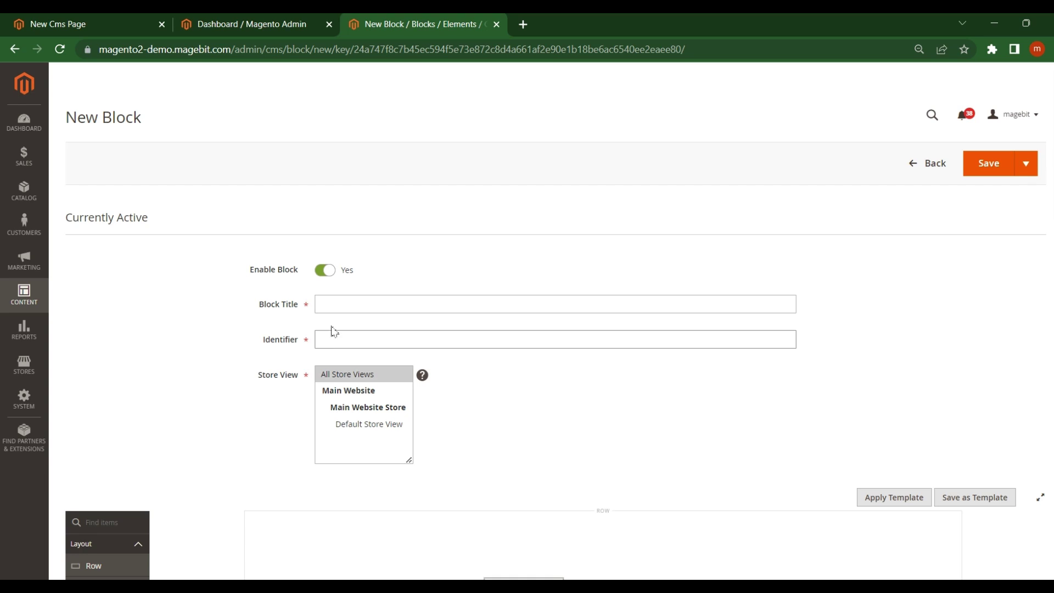
Step: Title the new block "New Cms Block" and set its identifier to new-cms-block
left_click(111, 23)
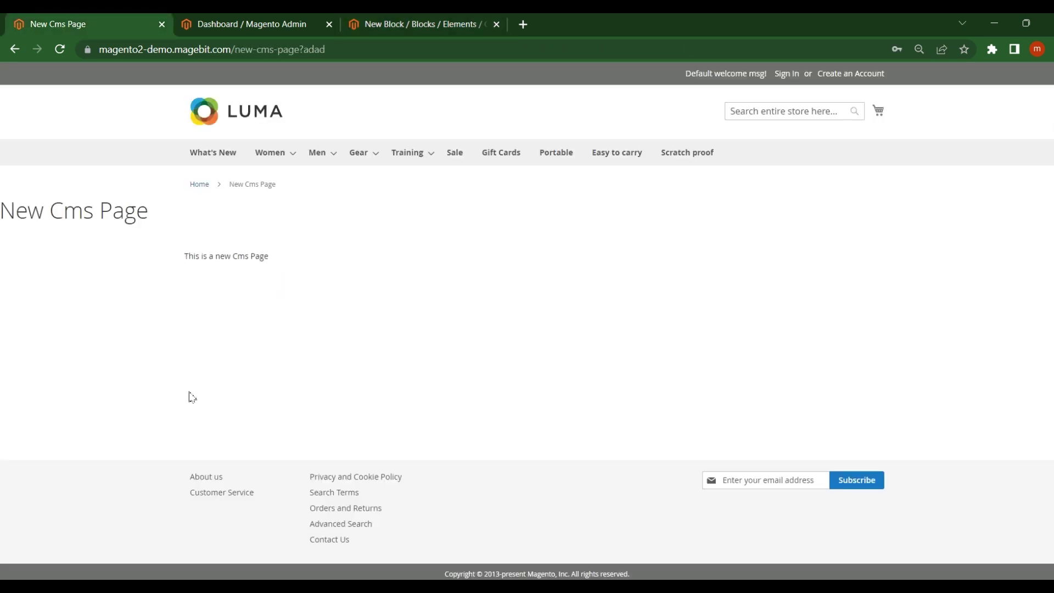
key("ctrl+shift+Tab")
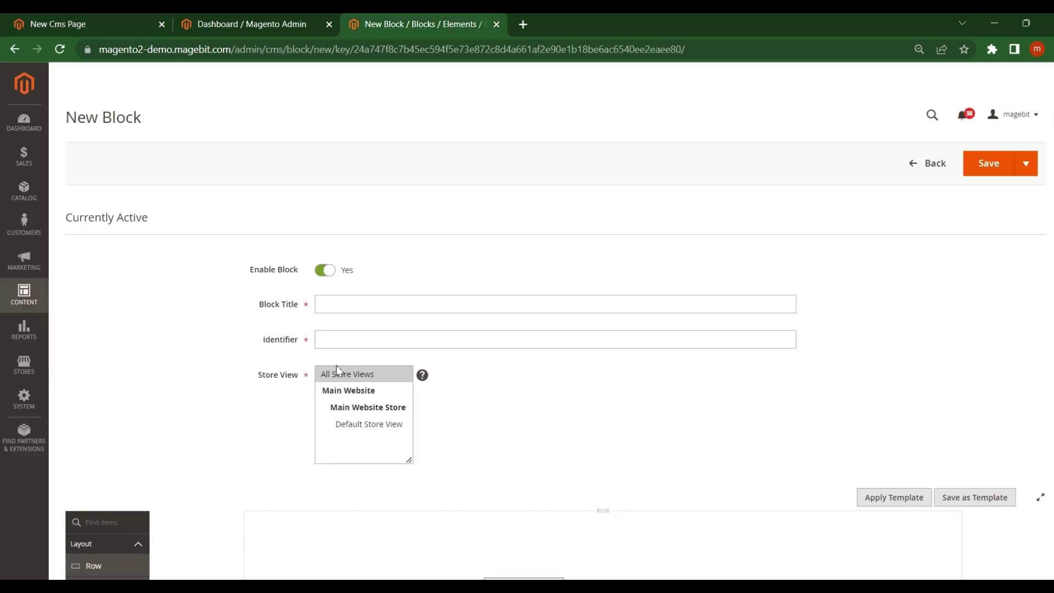
left_click(338, 302)
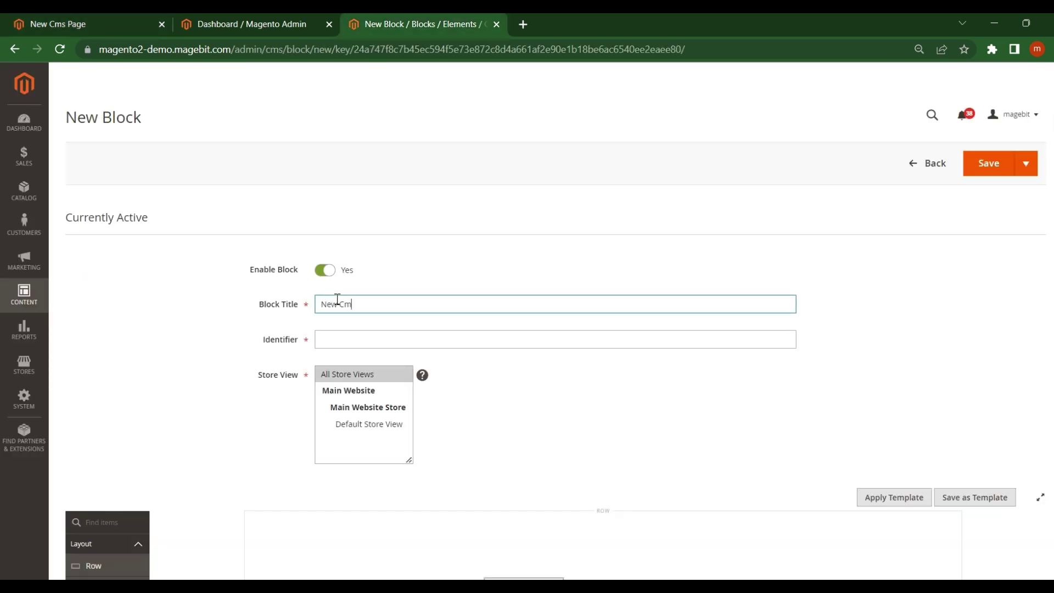
type("New Cms Block")
key("ctrl+a")
left_click(340, 348)
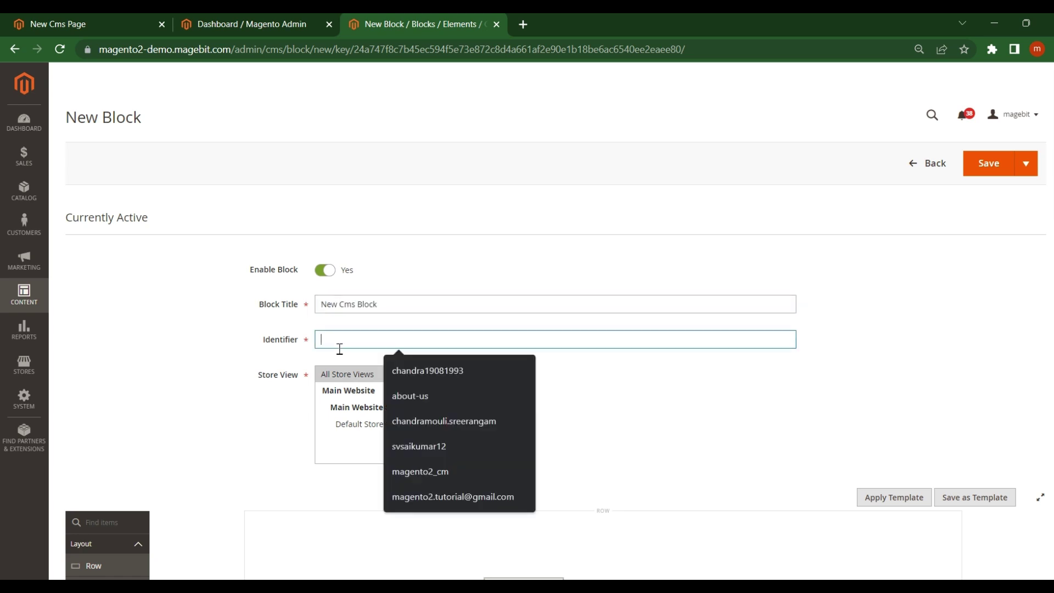
type("new-cms-block")
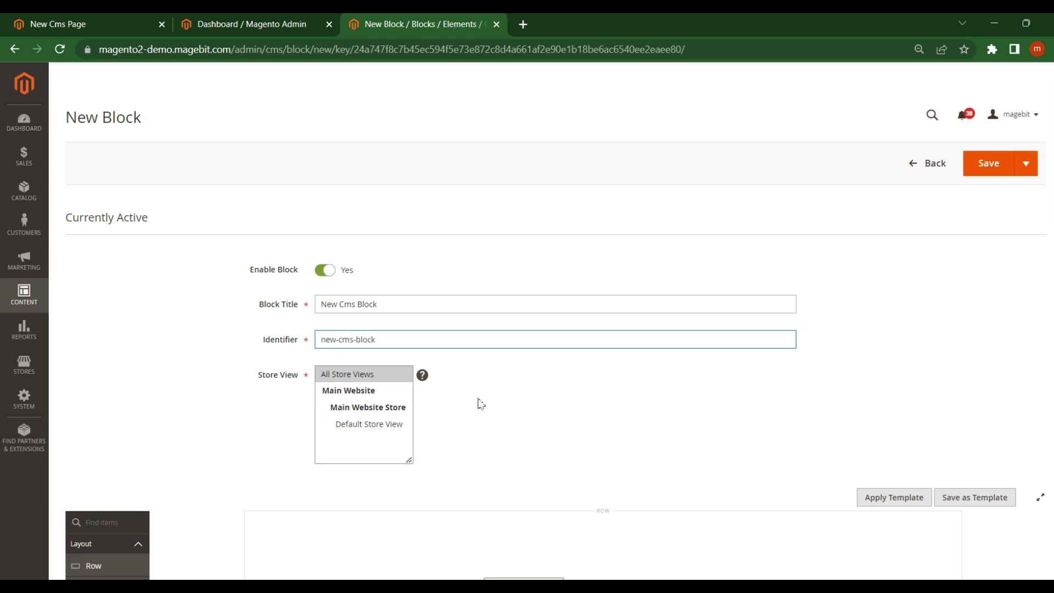
left_click(519, 390)
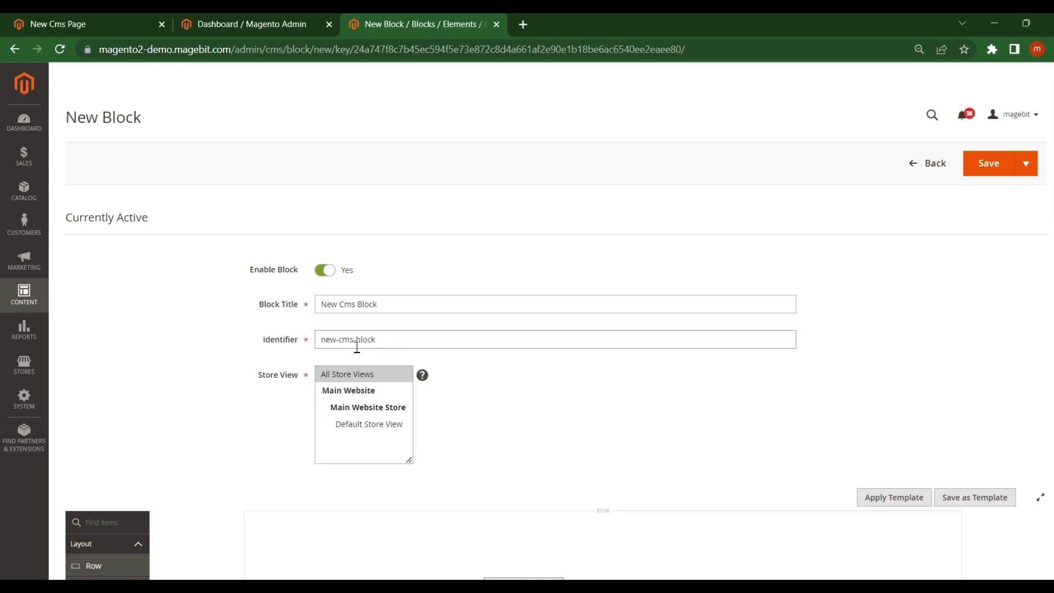
Step: Add an HTML Code element to the empty row in the new block's content
scroll(353, 348, "down", 5)
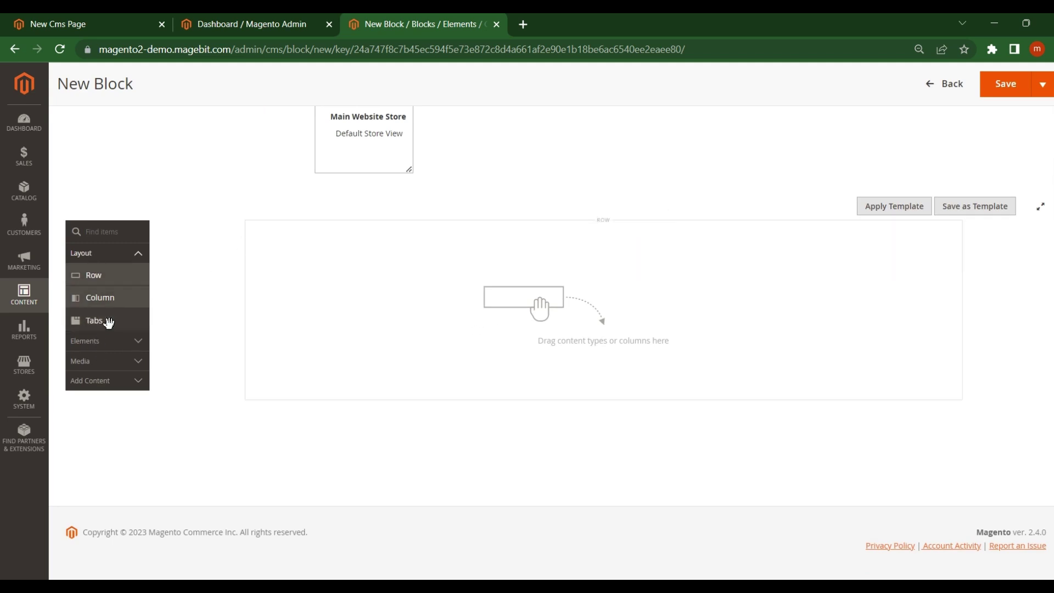
left_click(123, 388)
left_click(104, 341)
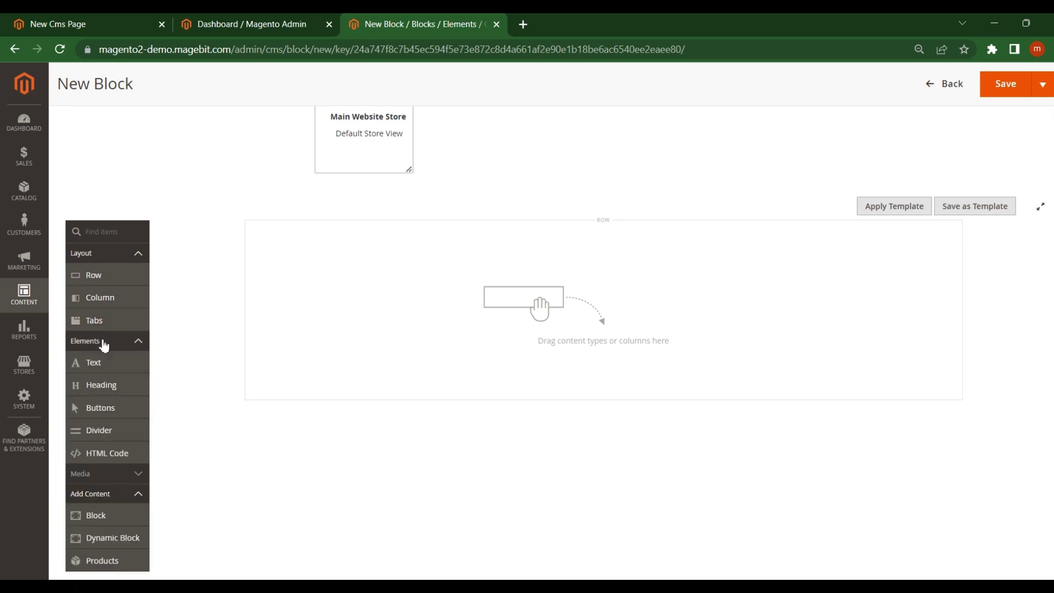
left_click_drag(109, 457, 628, 287)
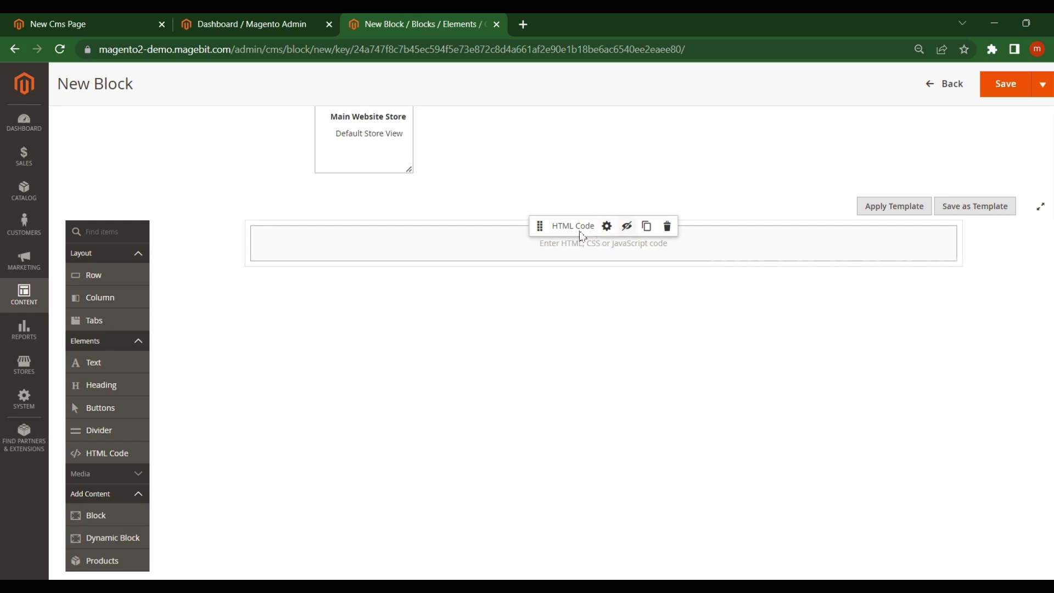
Step: Set the HTML Code element's content to <p>Static block called</p> and save the block
left_click(607, 227)
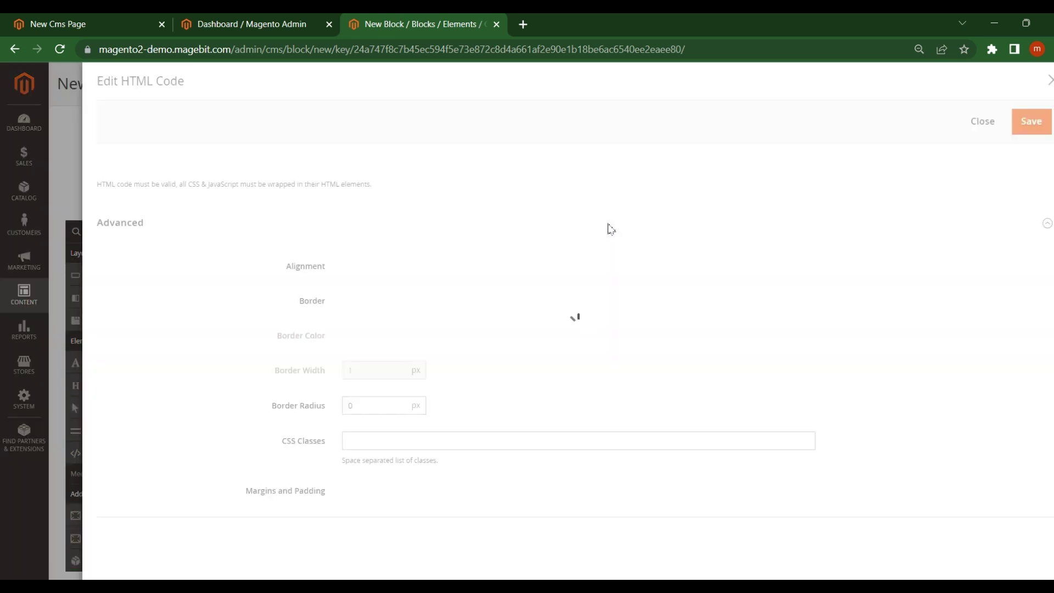
left_click(170, 236)
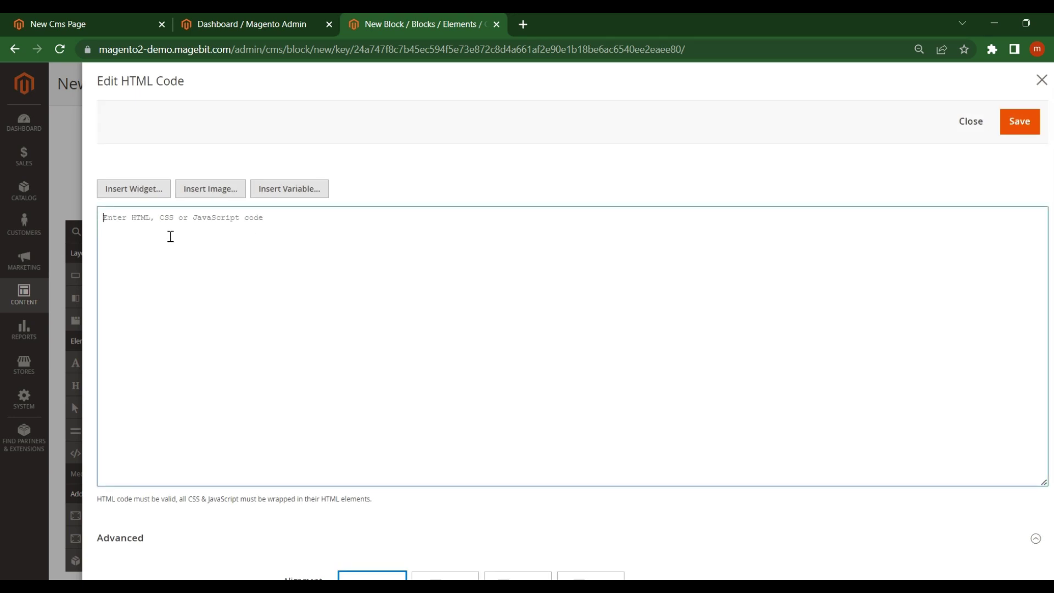
type("<p>")
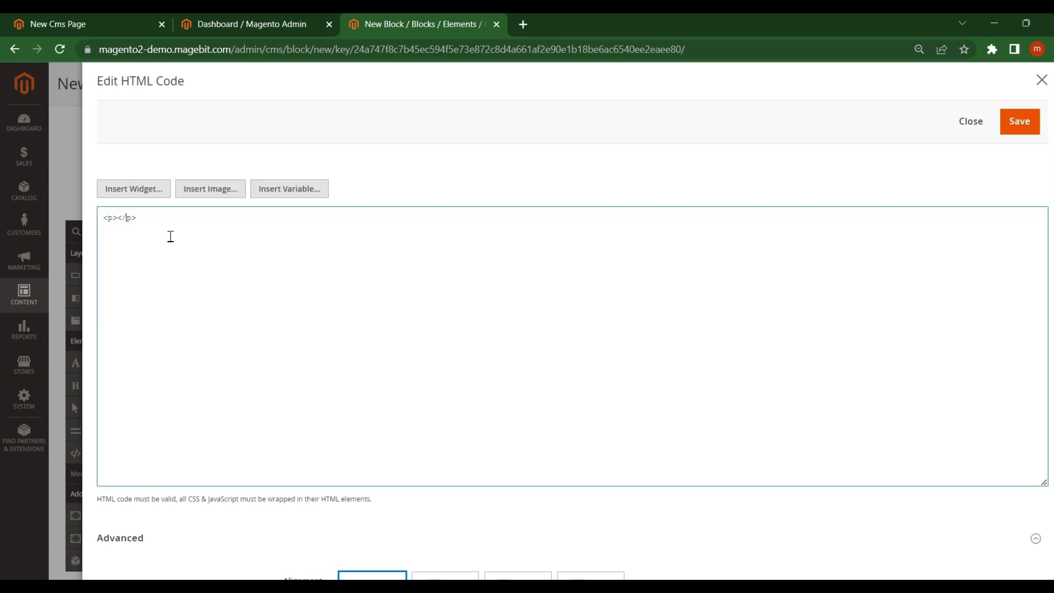
type("Static block called")
left_click(1019, 123)
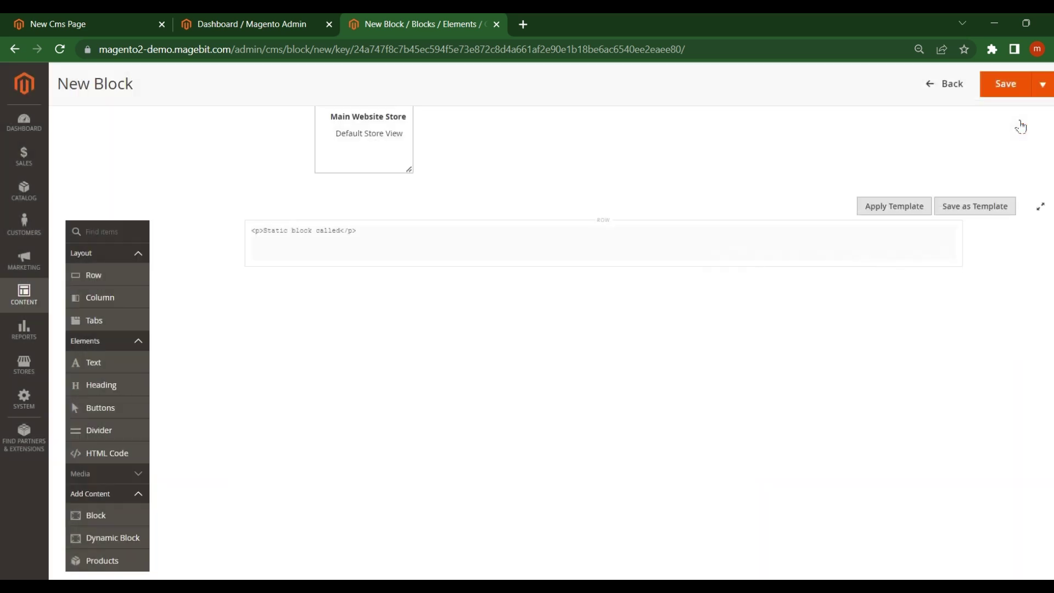
left_click(1013, 93)
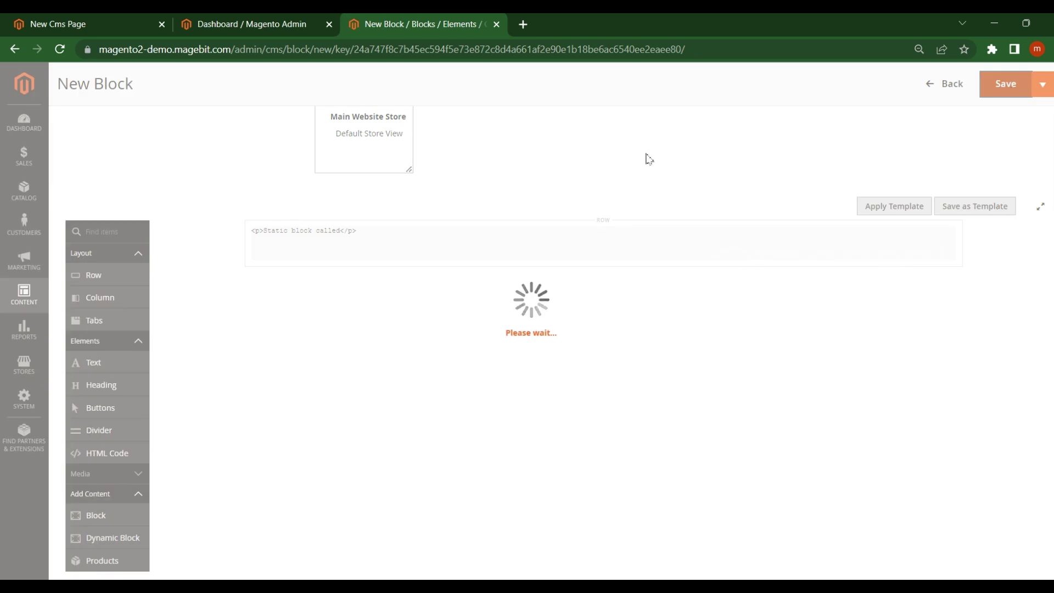
Step: Open the list of CMS pages in the browser tab showing the admin dashboard
left_click(82, 24)
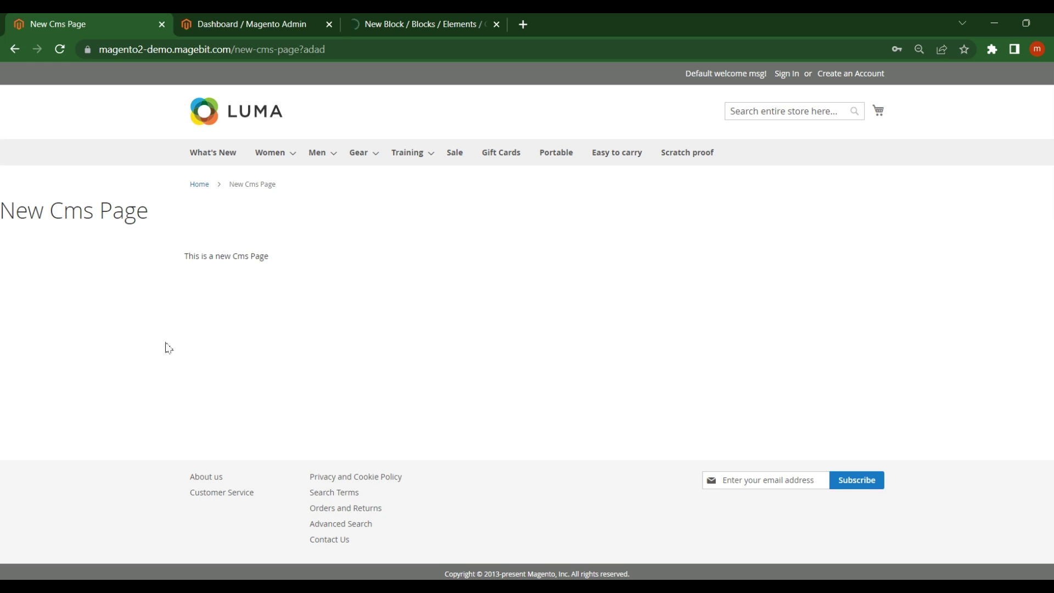
left_click(409, 22)
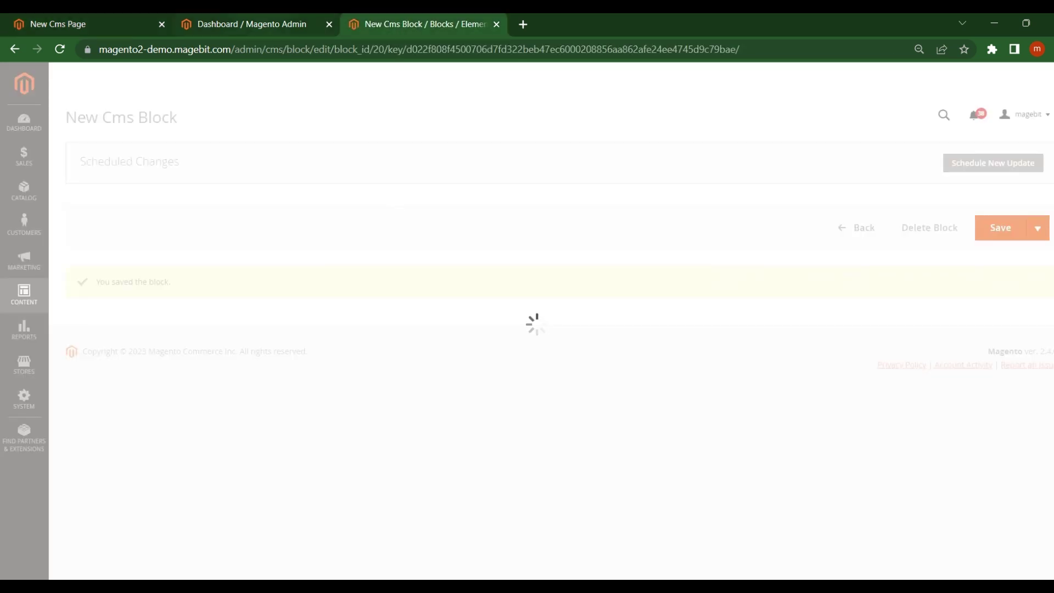
key("ctrl+shift+Tab")
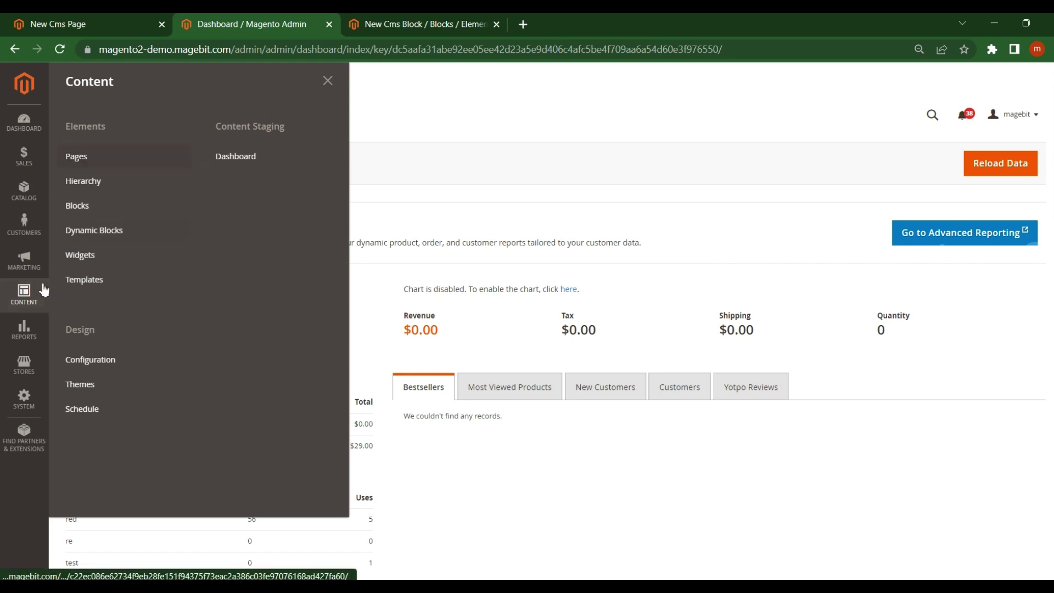
left_click(91, 156)
Step: Copy the URL key new-cms-page from the storefront page's address
key("ctrl+shift+Tab")
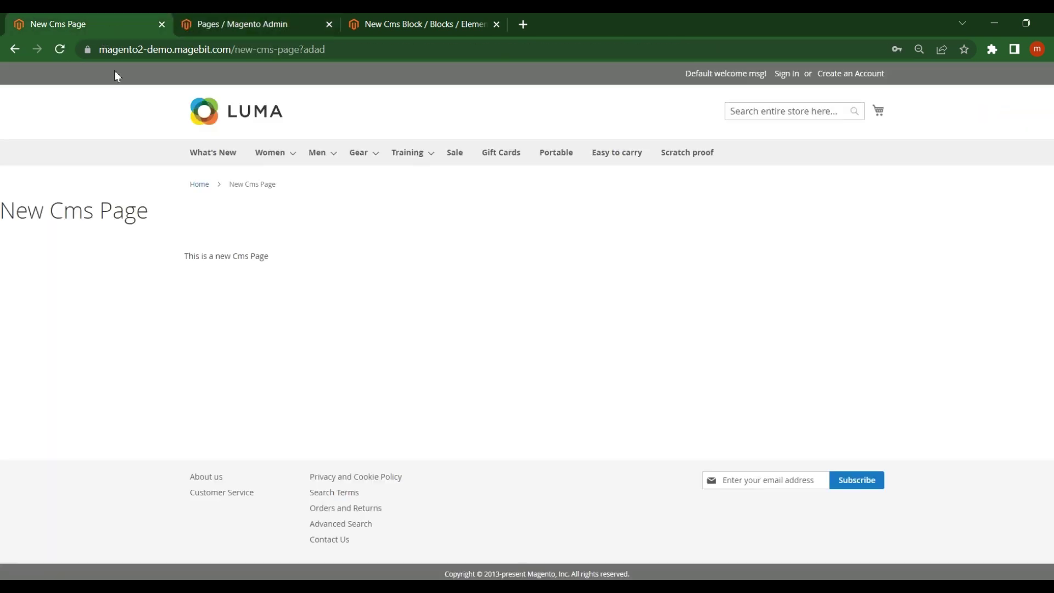
key("ctrl+Tab")
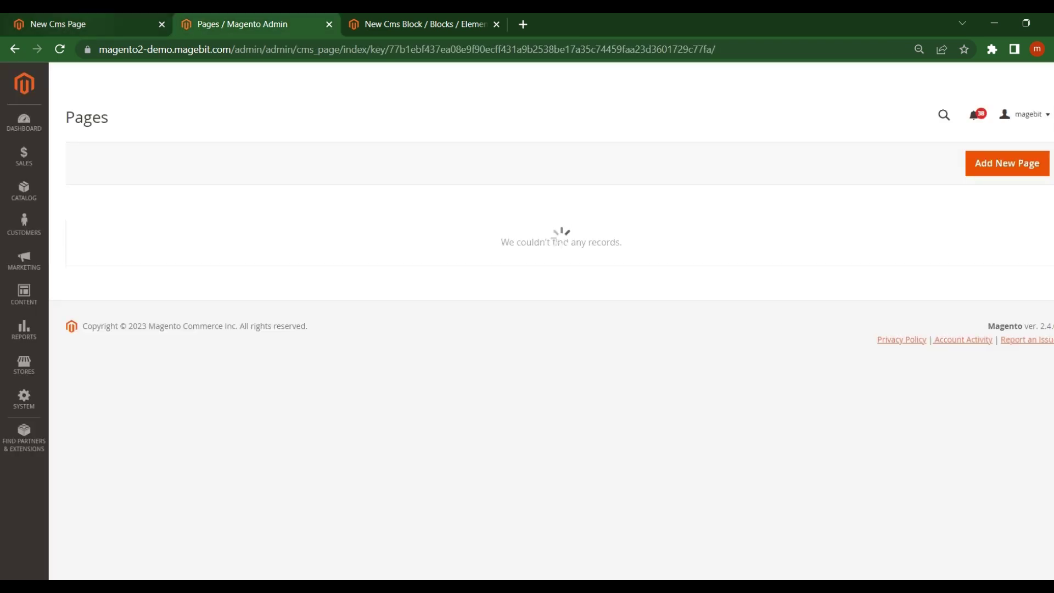
key("ctrl+shift+Tab")
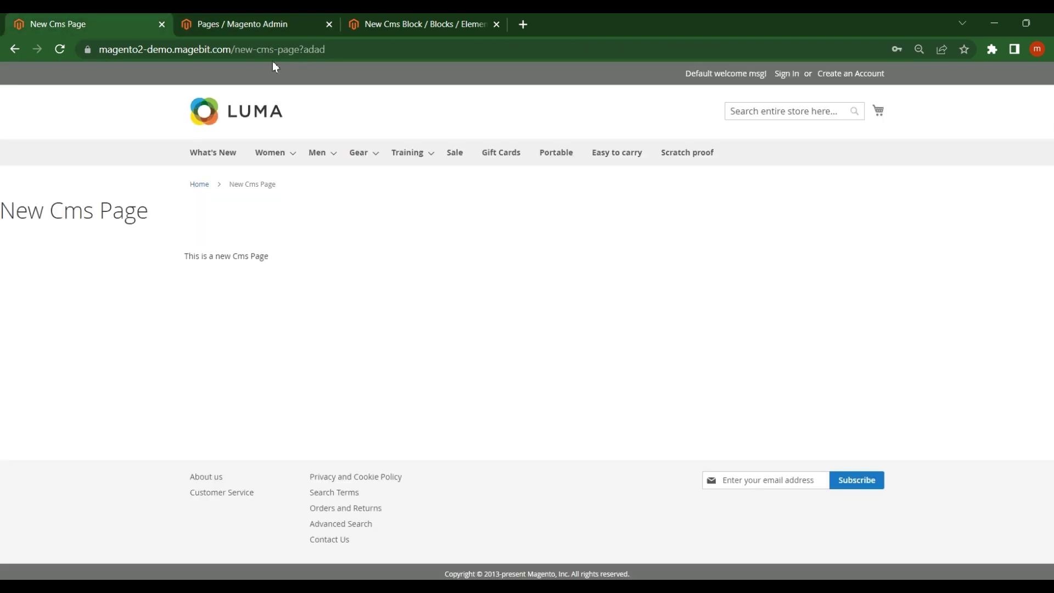
left_click_drag(238, 51, 300, 51)
key("ctrl+c")
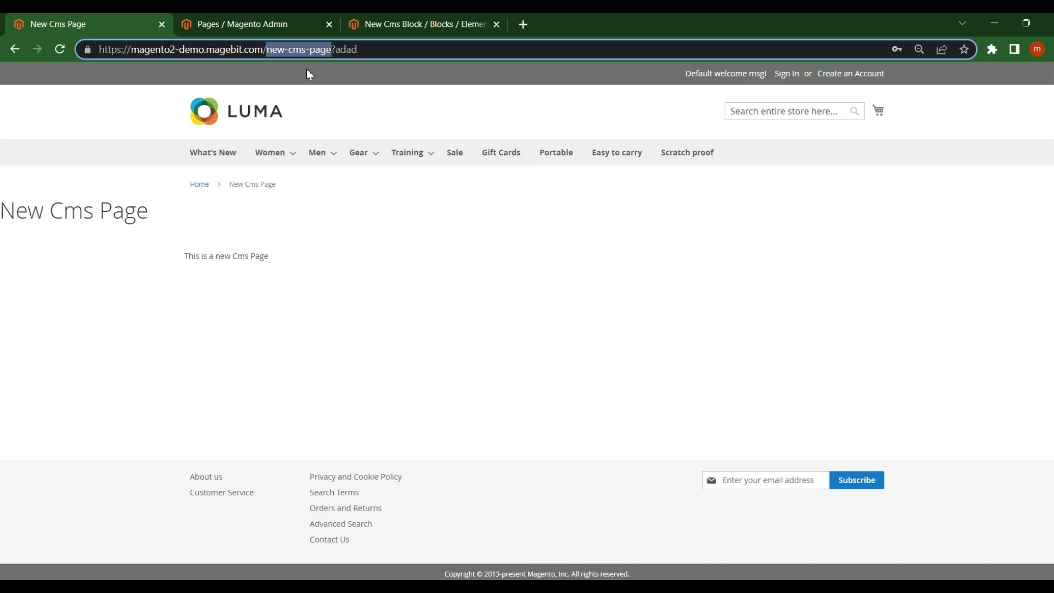
Step: Filter the admin's Pages list by the copied URL key new-cms-page
left_click(250, 24)
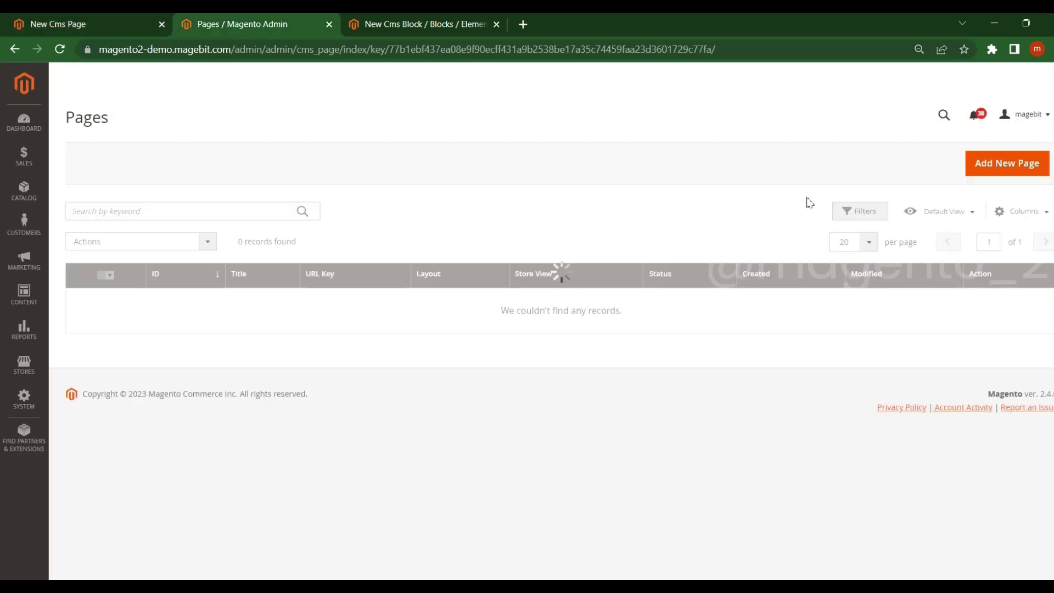
left_click(839, 212)
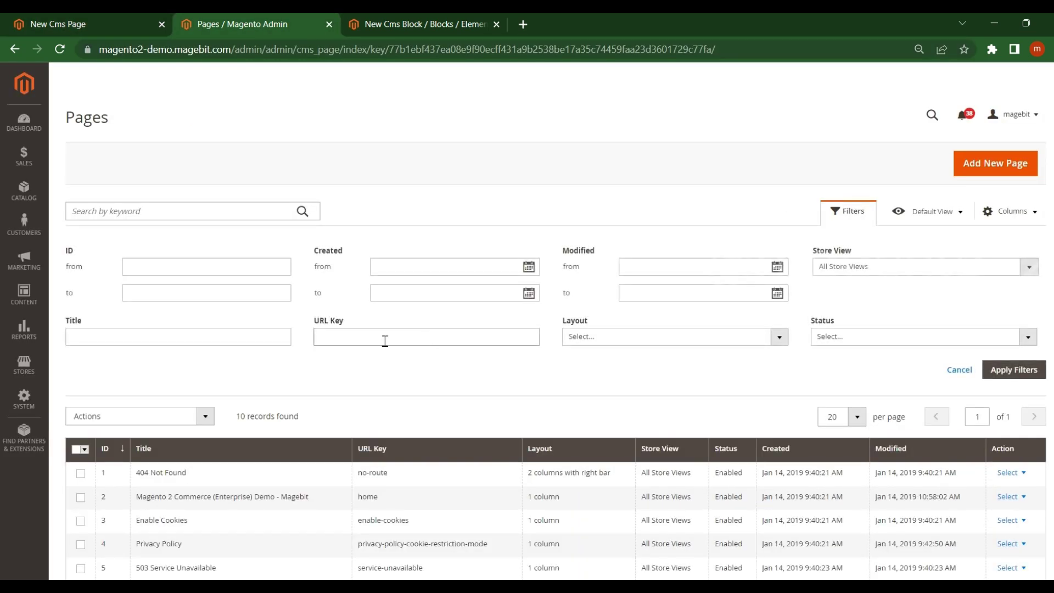
left_click(340, 343)
key("ctrl+v")
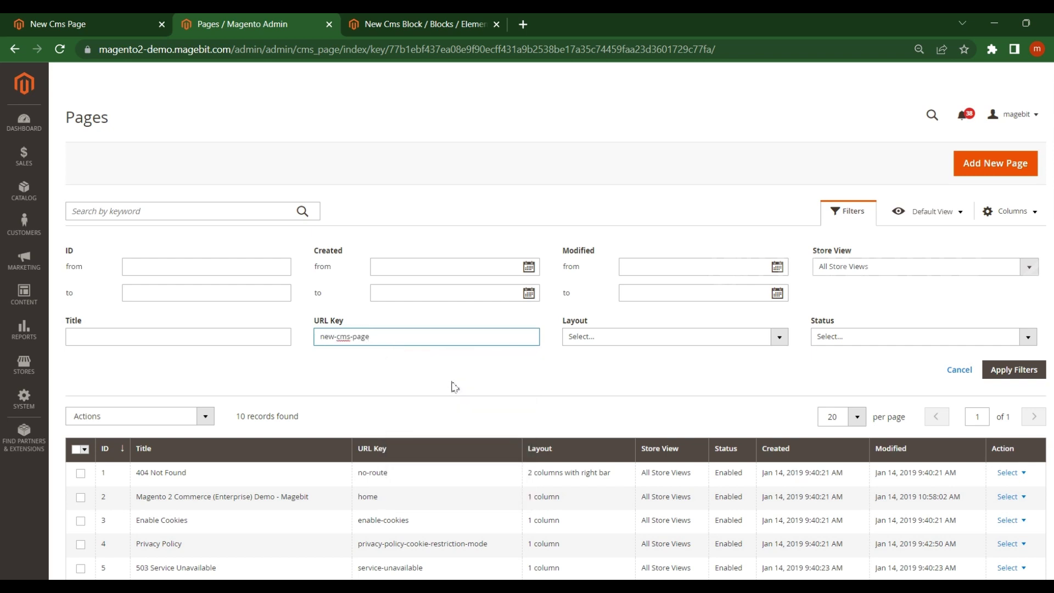
key("Return")
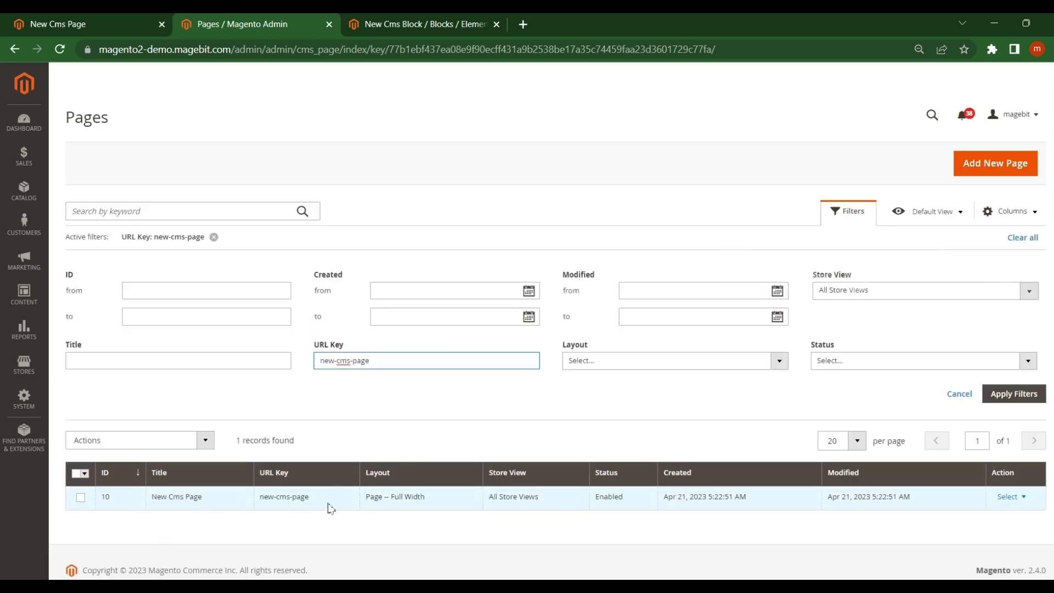
Step: Open New Cms Page for editing and open the settings of the HTML Code element in its content
left_click(1025, 498)
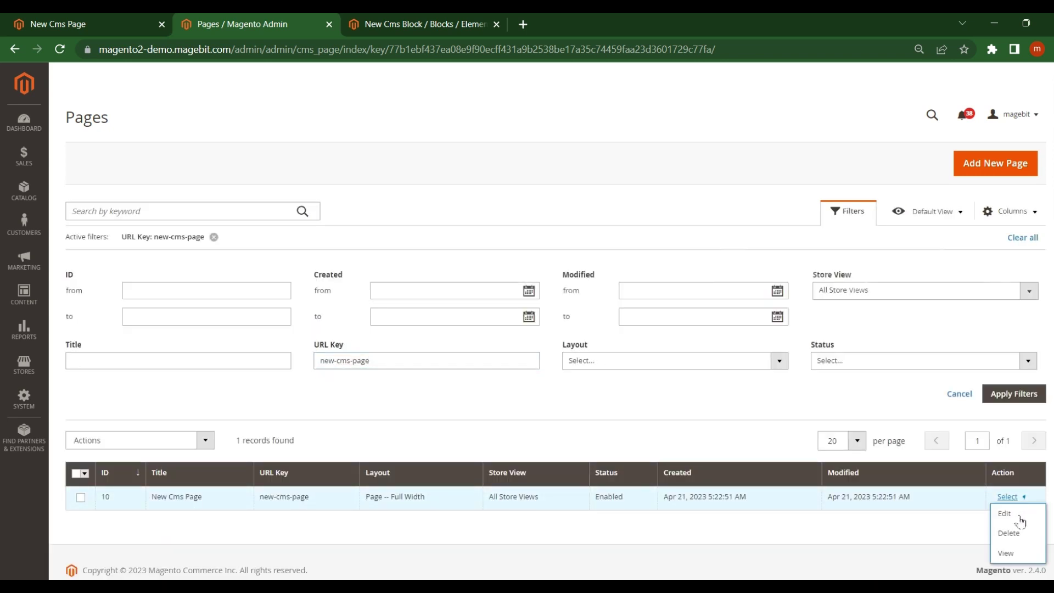
left_click(1016, 516)
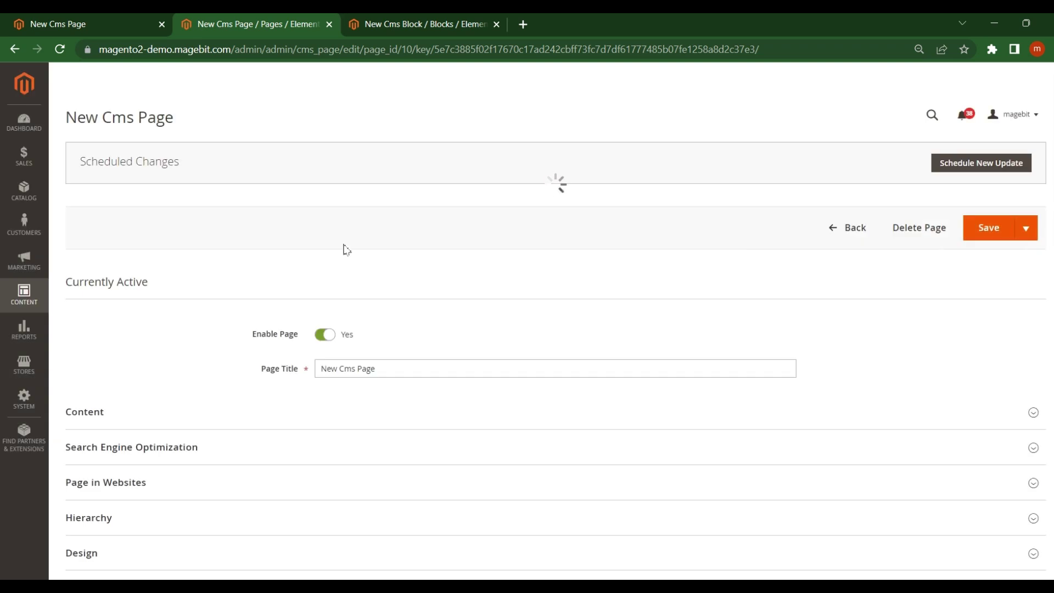
scroll(344, 250, "down", 2)
left_click(153, 331)
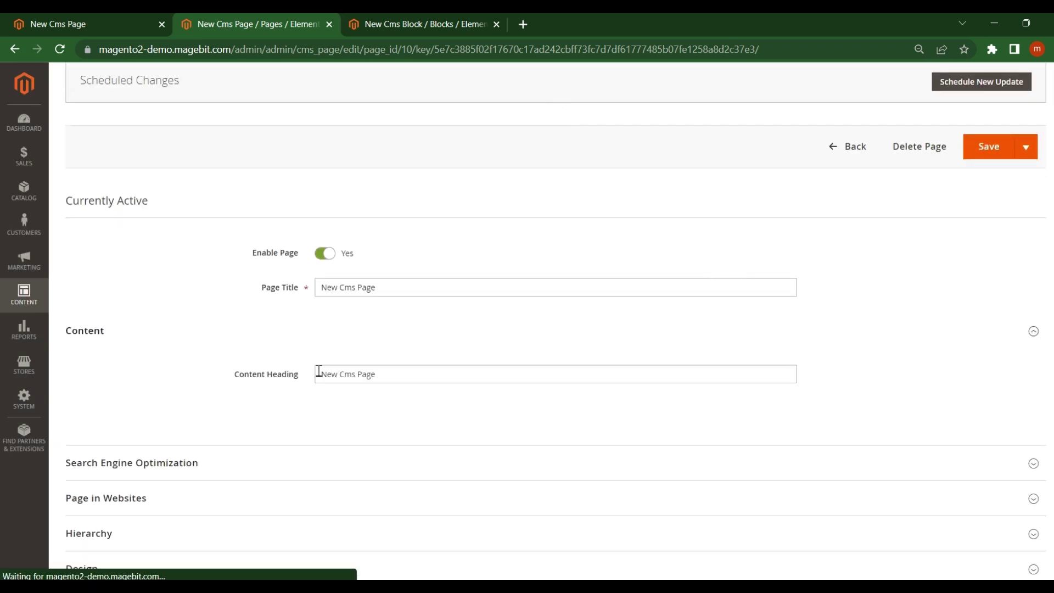
scroll(321, 329, "down", 4)
mouse_move(595, 231)
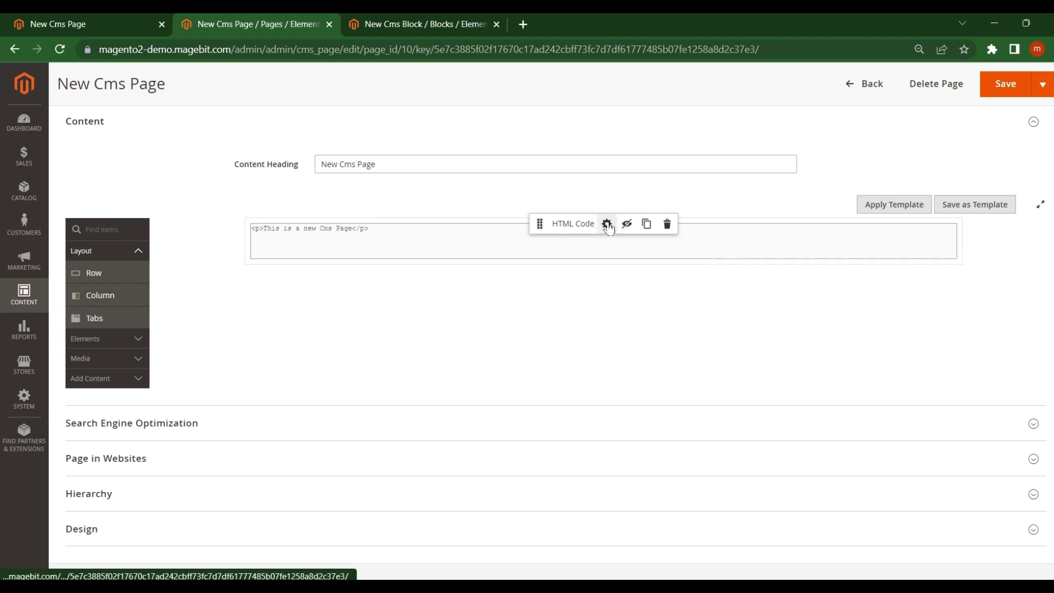
left_click(607, 225)
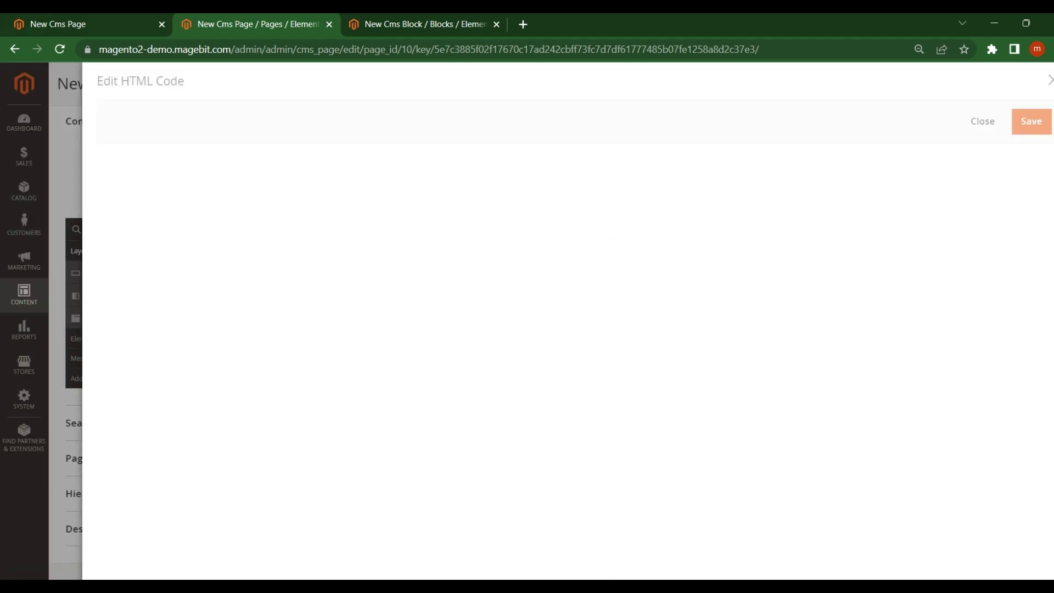
Step: Start a widget of type CMS Static Block after the paragraph in the HTML code, keeping the CMS Static Block Default Template
key("ctrl+1")
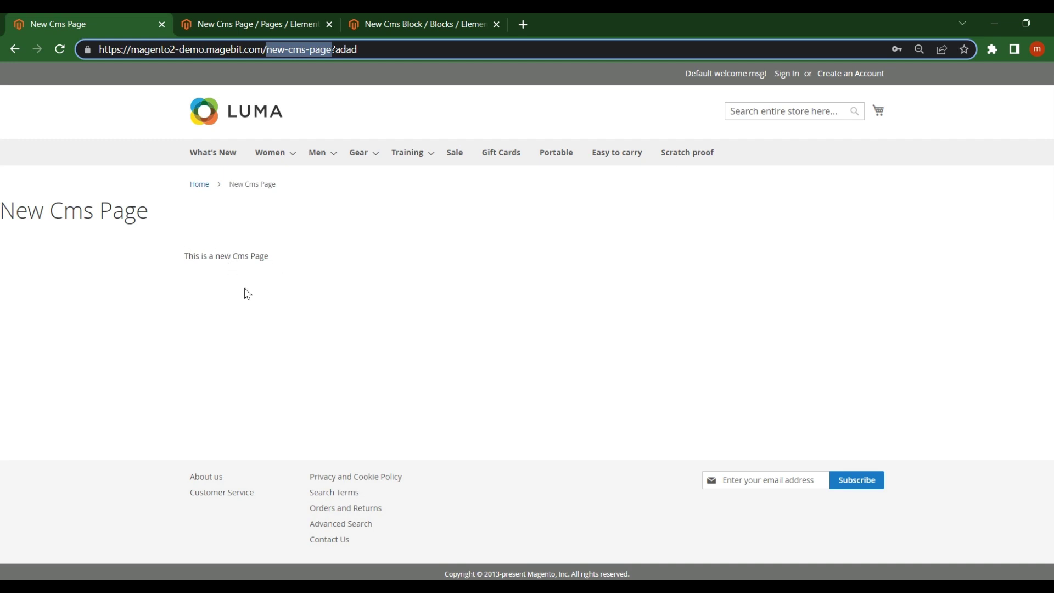
left_click(260, 21)
left_click(292, 222)
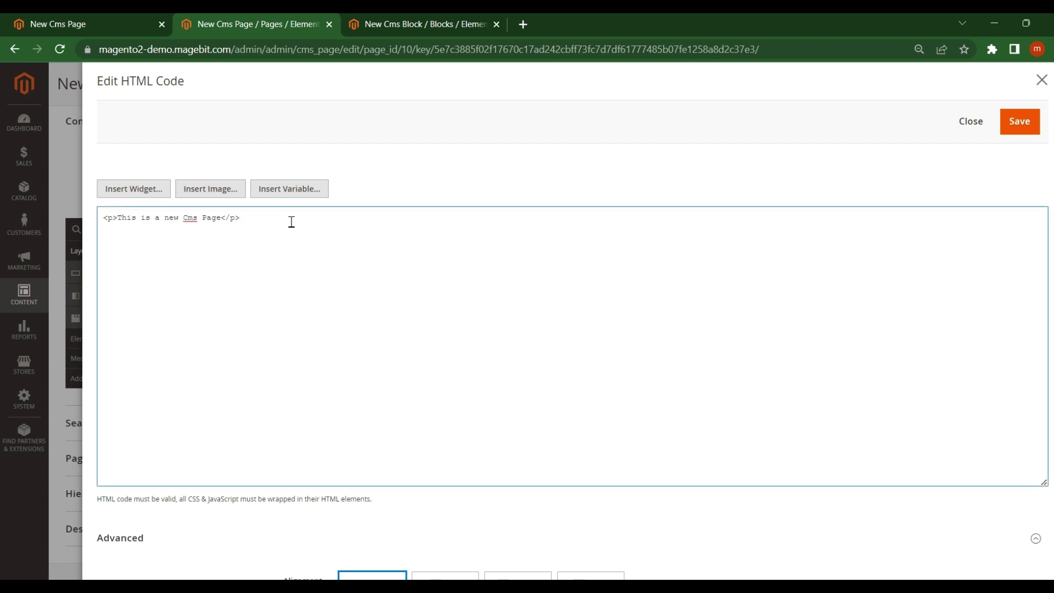
left_click(134, 195)
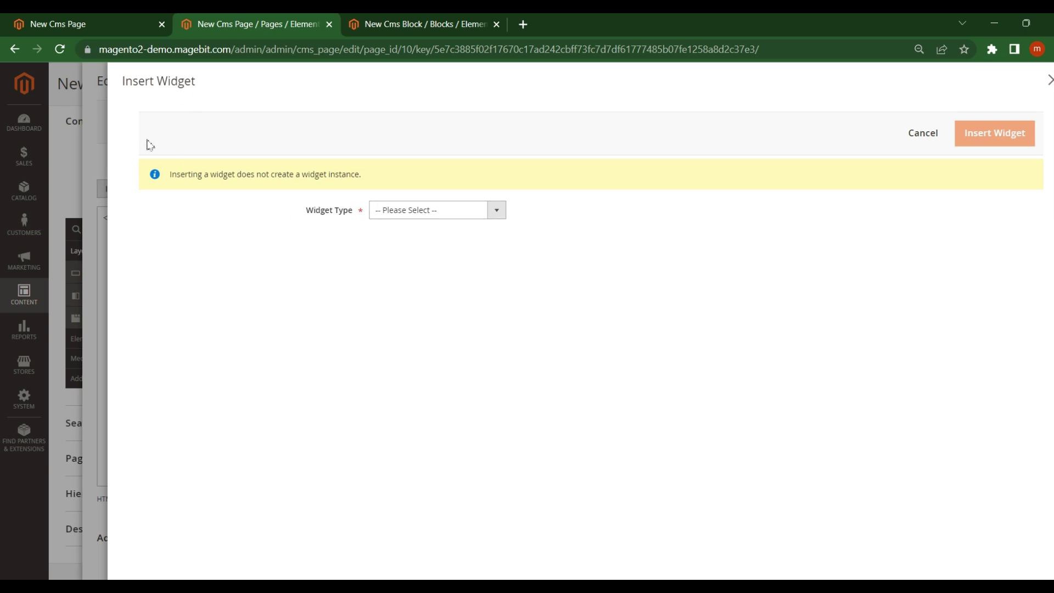
left_click(433, 211)
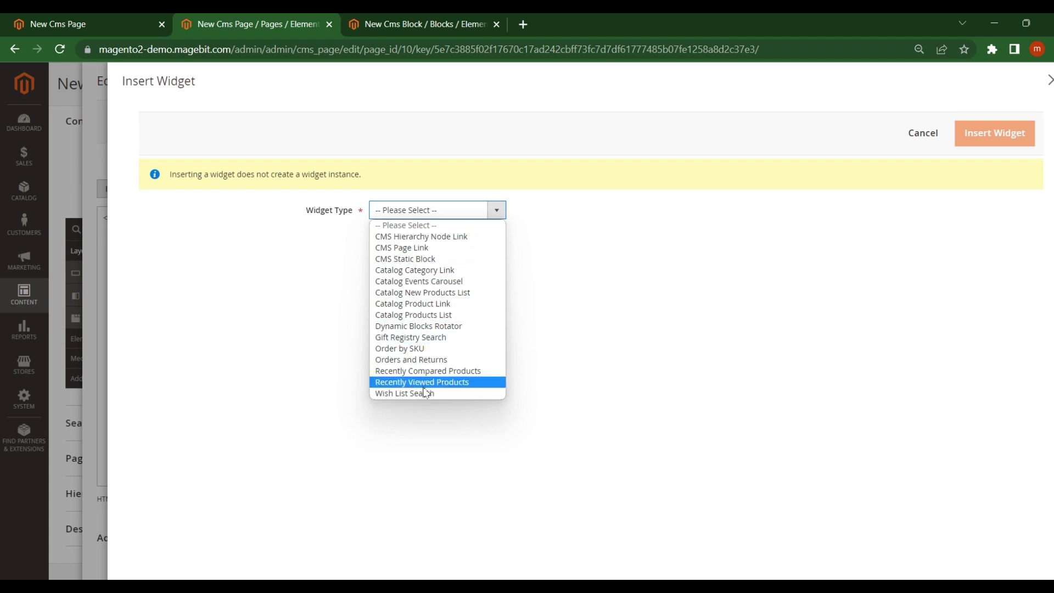
left_click(421, 261)
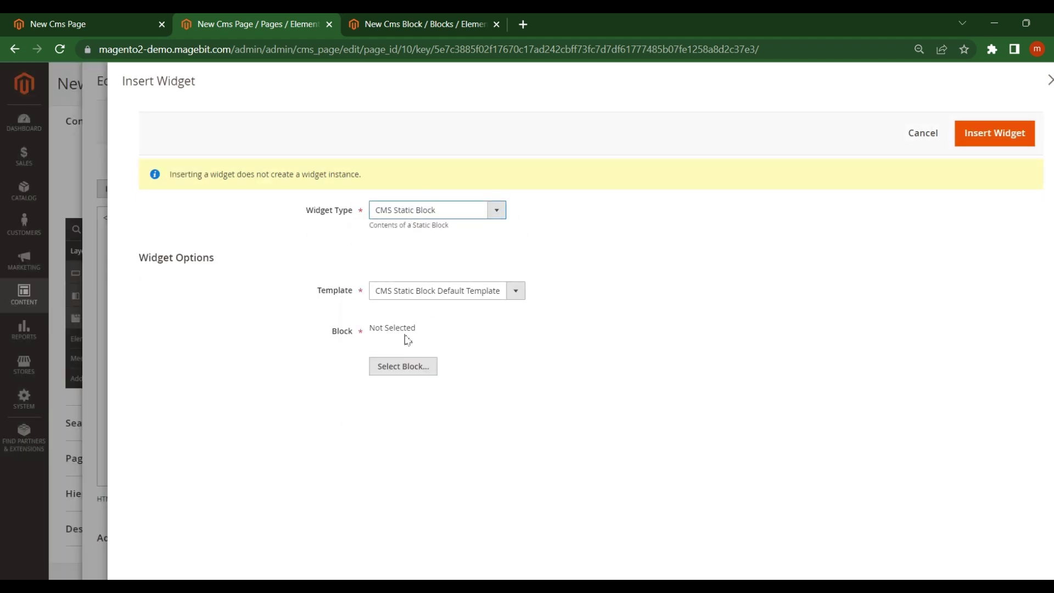
left_click(441, 292)
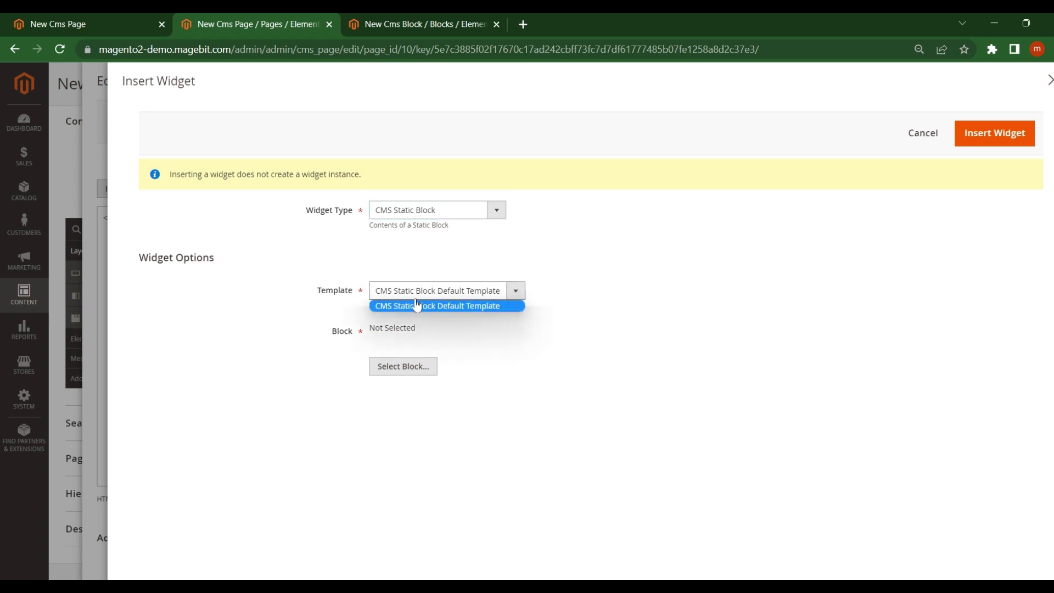
left_click(542, 353)
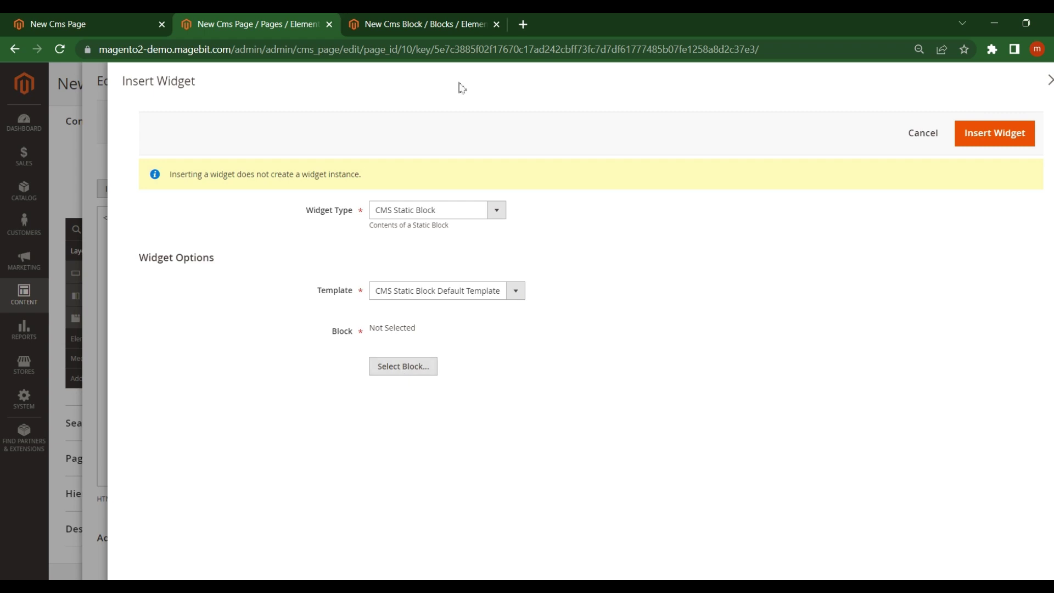
Step: Filter the widget's block selection list by the identifier new-cms-block copied from the block's edit page
left_click(420, 24)
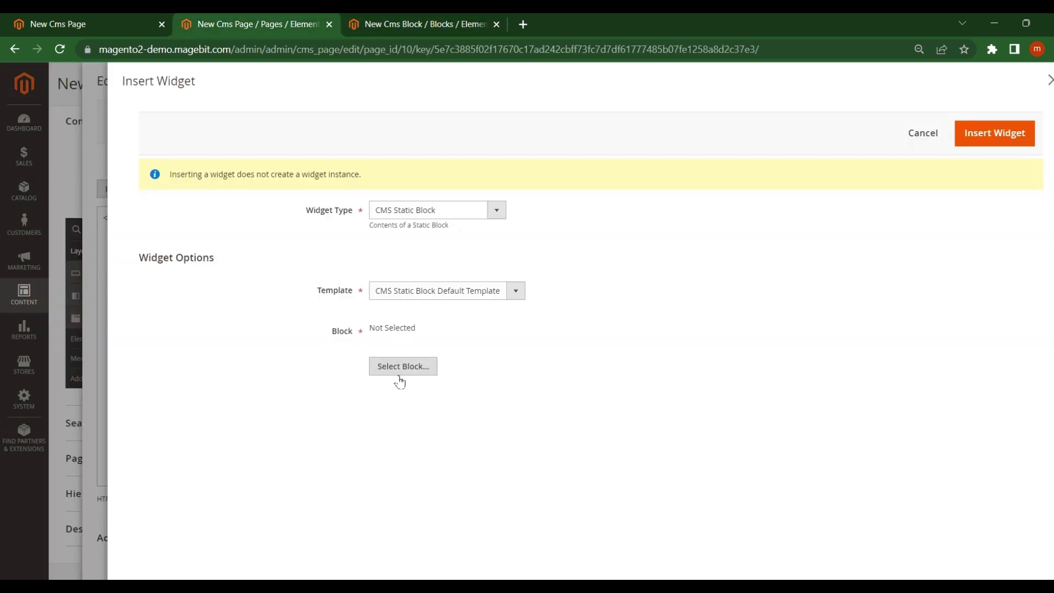
left_click(401, 369)
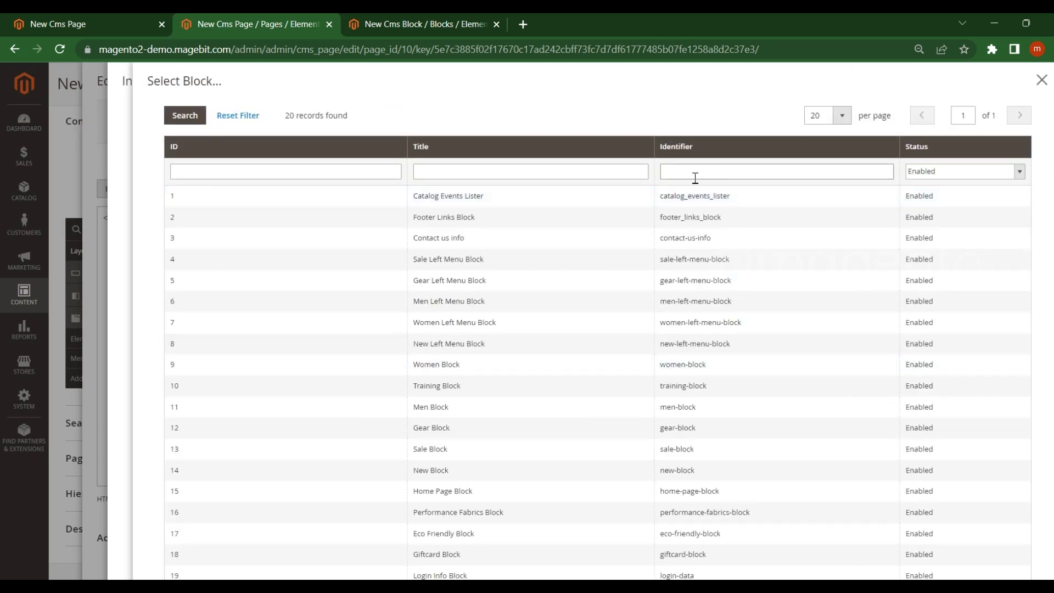
left_click(715, 174)
key("ctrl+v")
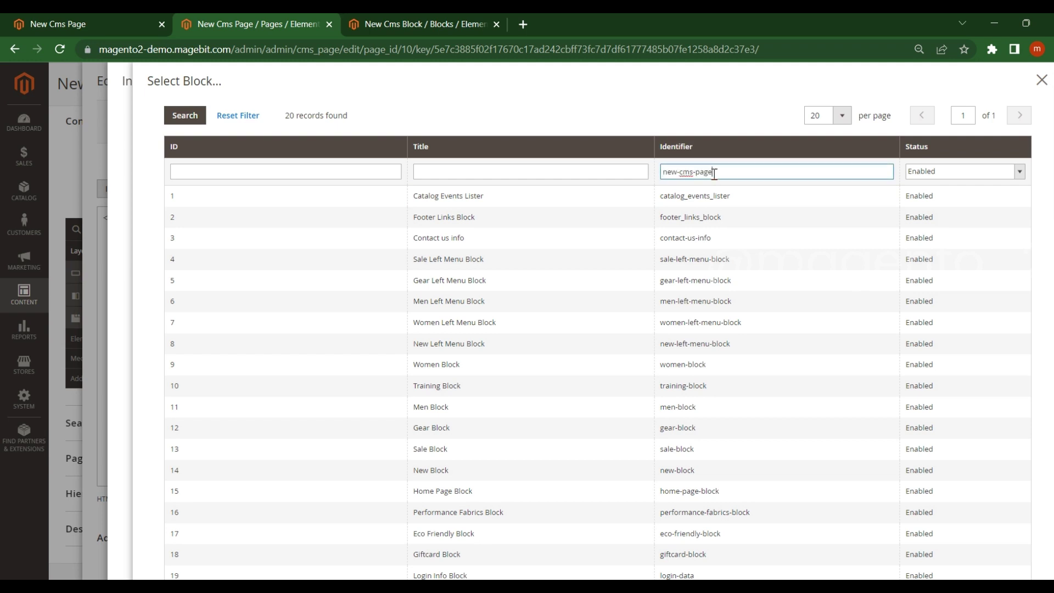
key("ctrl+Tab")
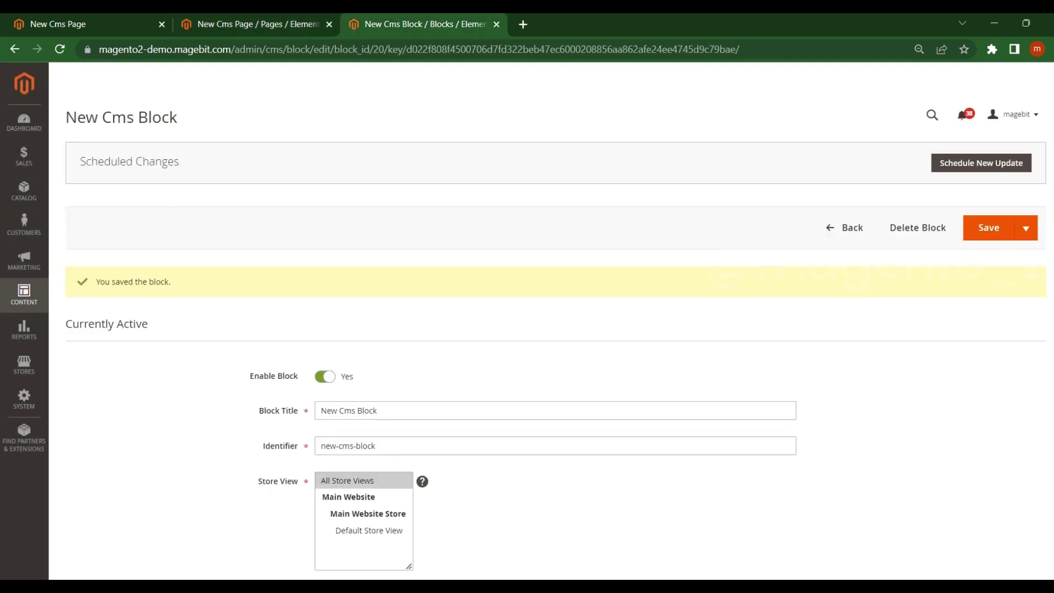
left_click(399, 448)
key("ctrl+a")
left_click(293, 24)
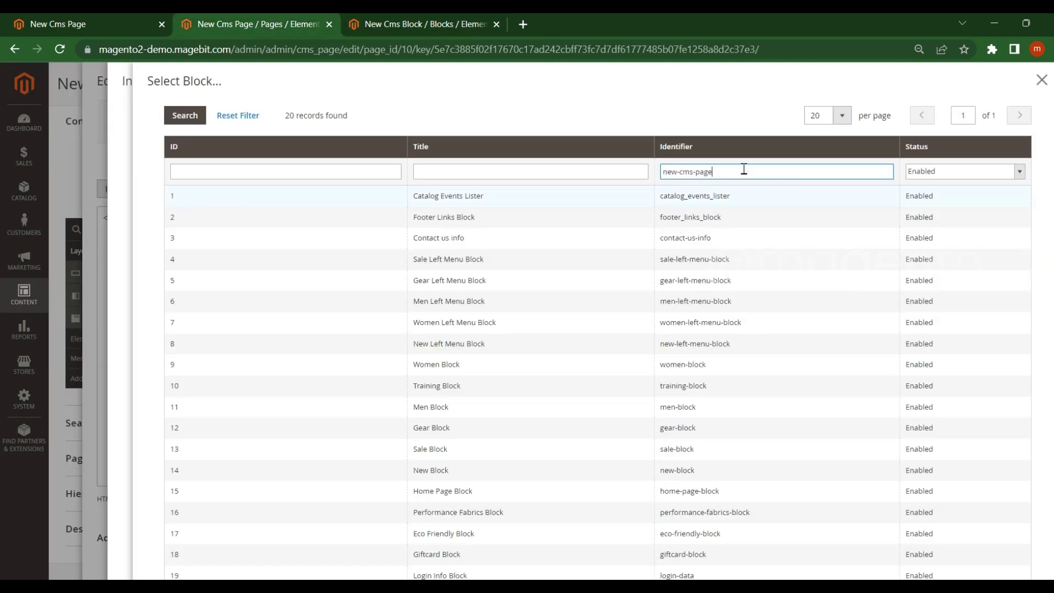
key("ctrl+a")
left_click(730, 172)
left_click(197, 120)
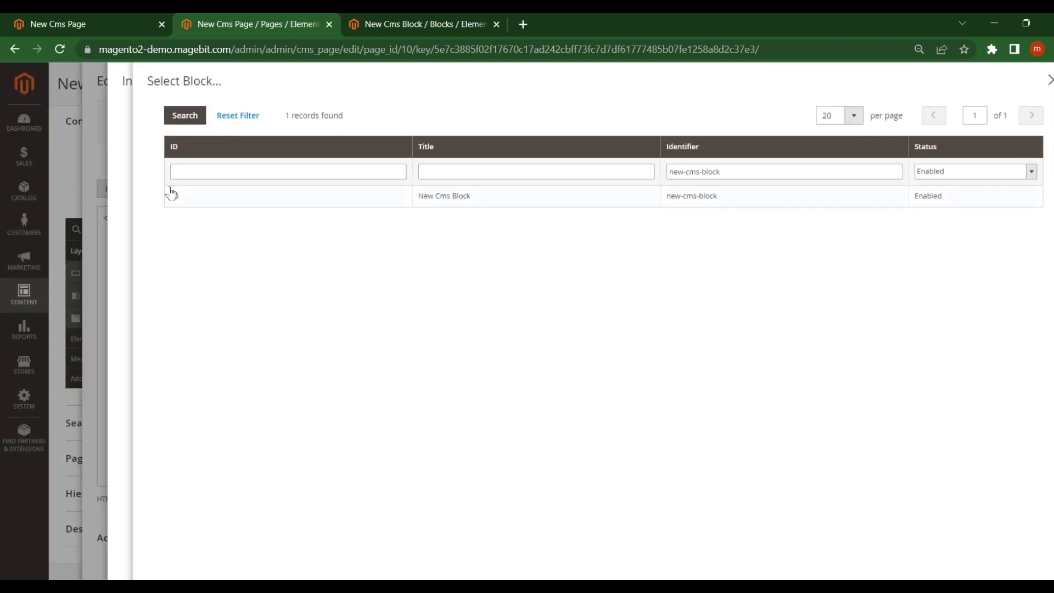
Step: Look up New Cms Block's ID in its edit page address and in the Blocks list sorted by descending ID
left_click(365, 22)
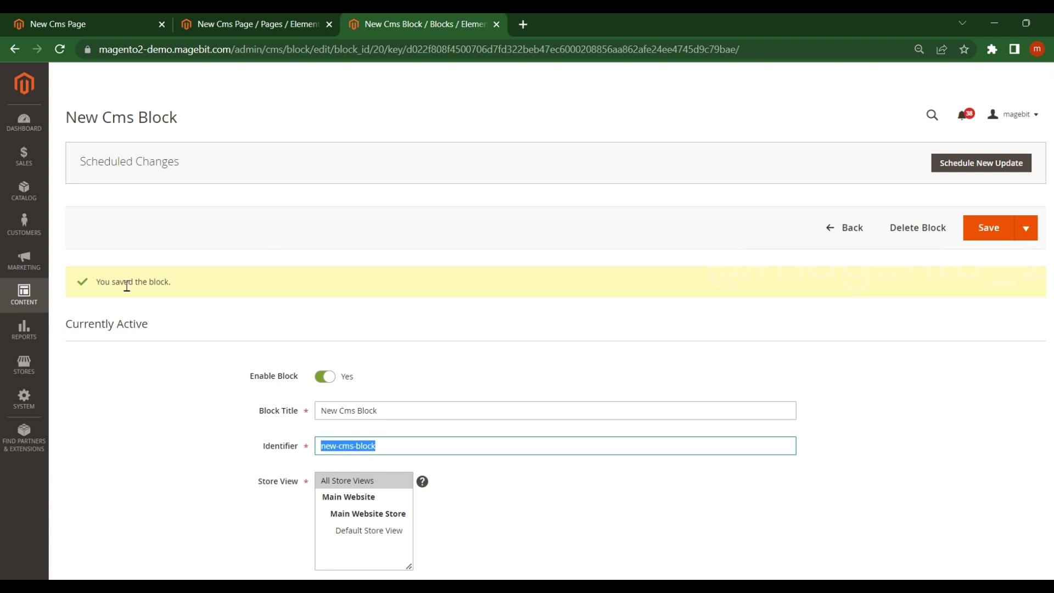
left_click(382, 49)
double_click(409, 49)
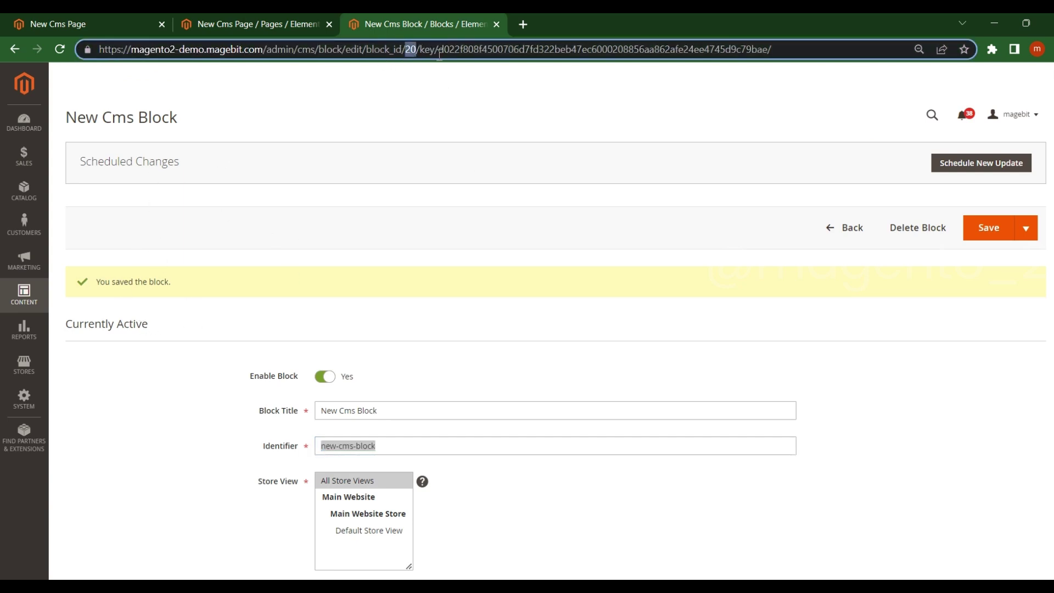
left_click(851, 228)
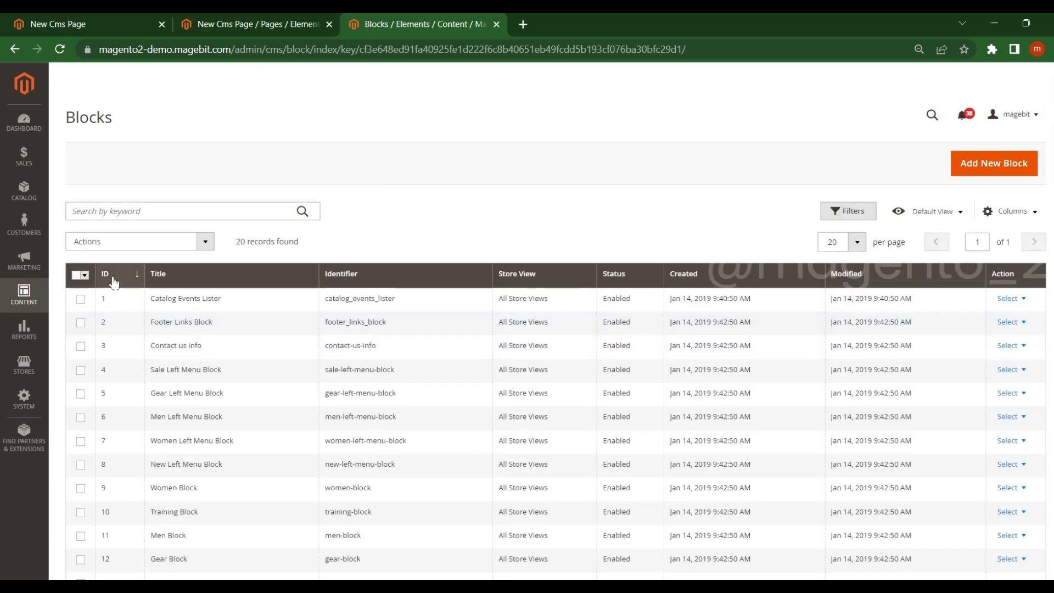
left_click(114, 280)
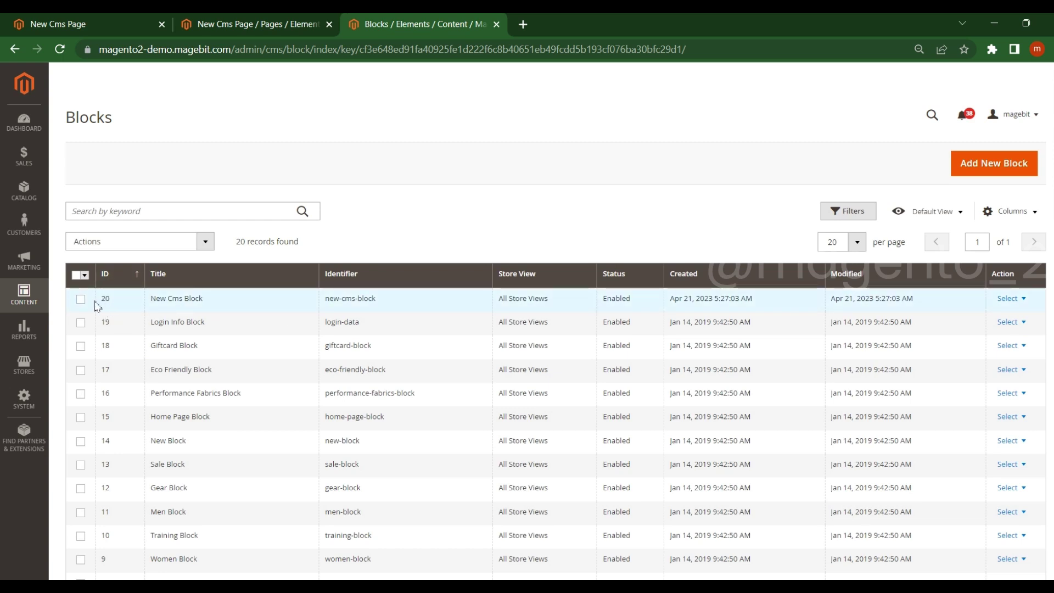
Step: Choose New Cms Block as the widget's block and insert the widget into the page's HTML code
key("ctrl+shift+Tab")
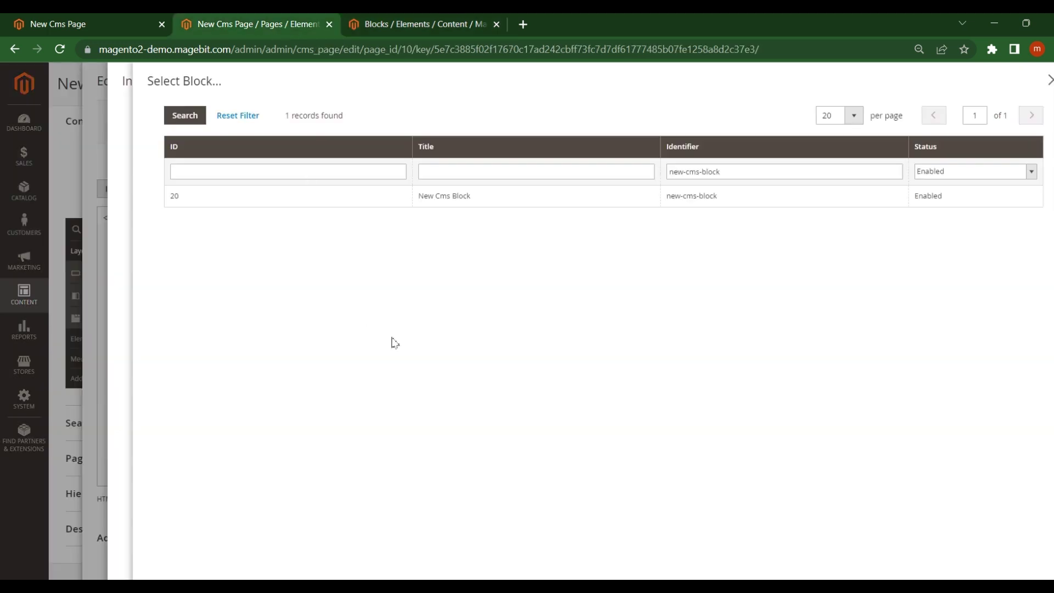
left_click(465, 195)
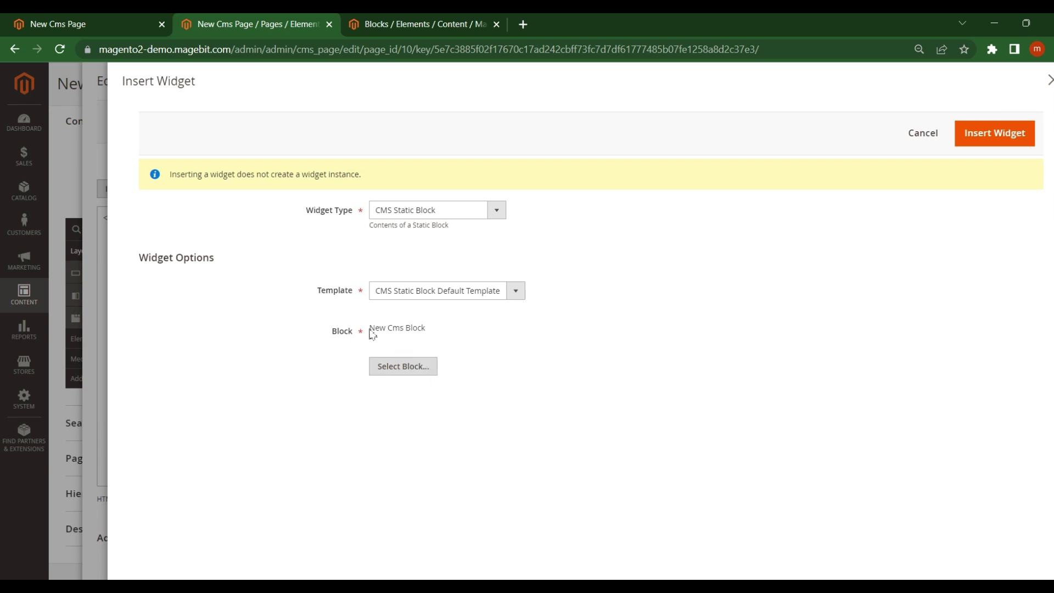
key("ctrl+Tab")
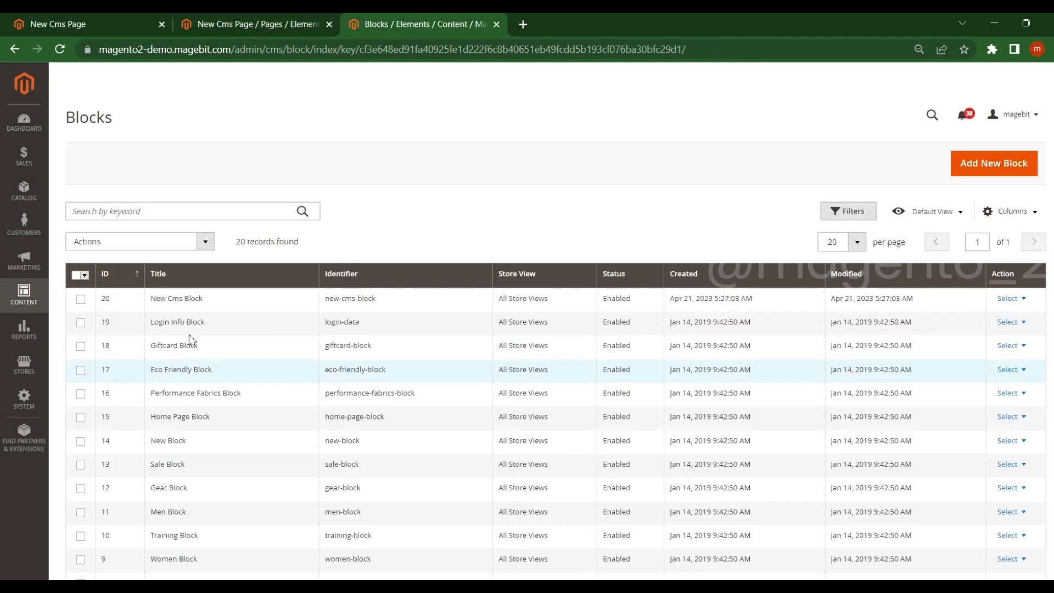
key("ctrl+shift+Tab")
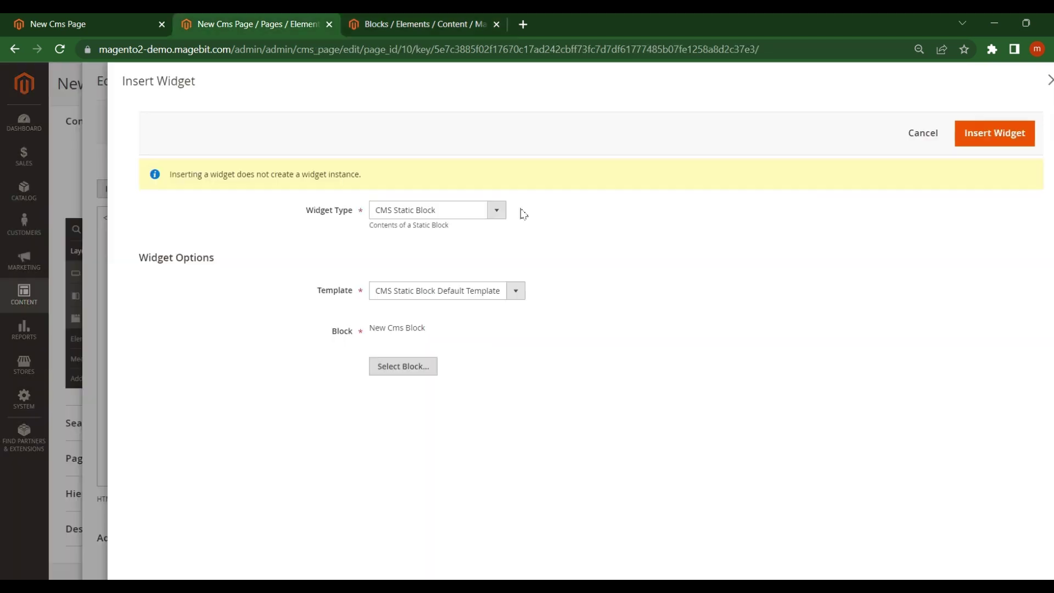
left_click(996, 134)
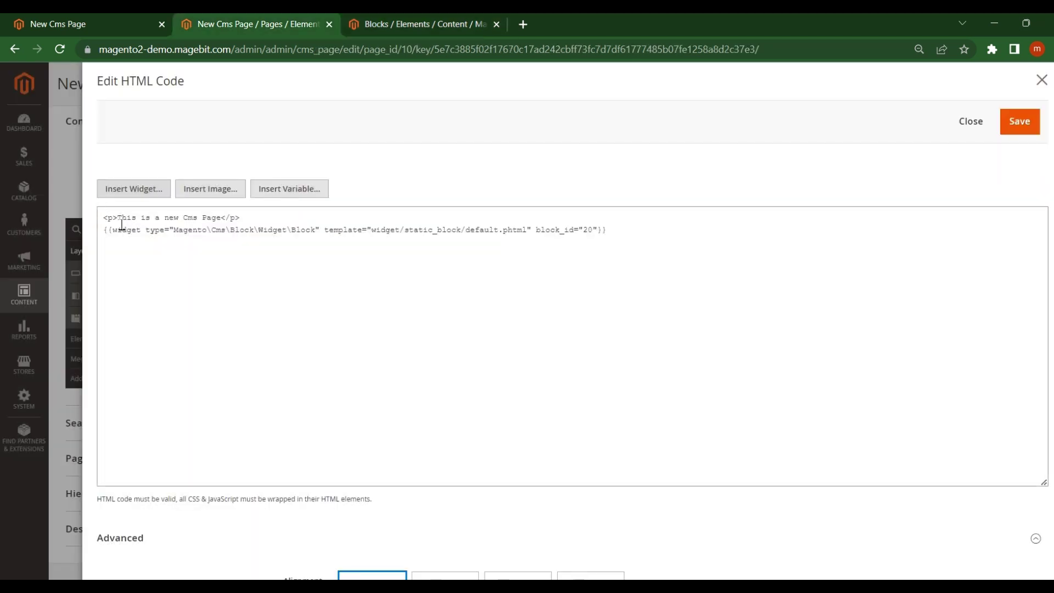
Step: Examine the inserted widget code and compare its block ID with the Blocks list
left_click_drag(105, 234, 608, 233)
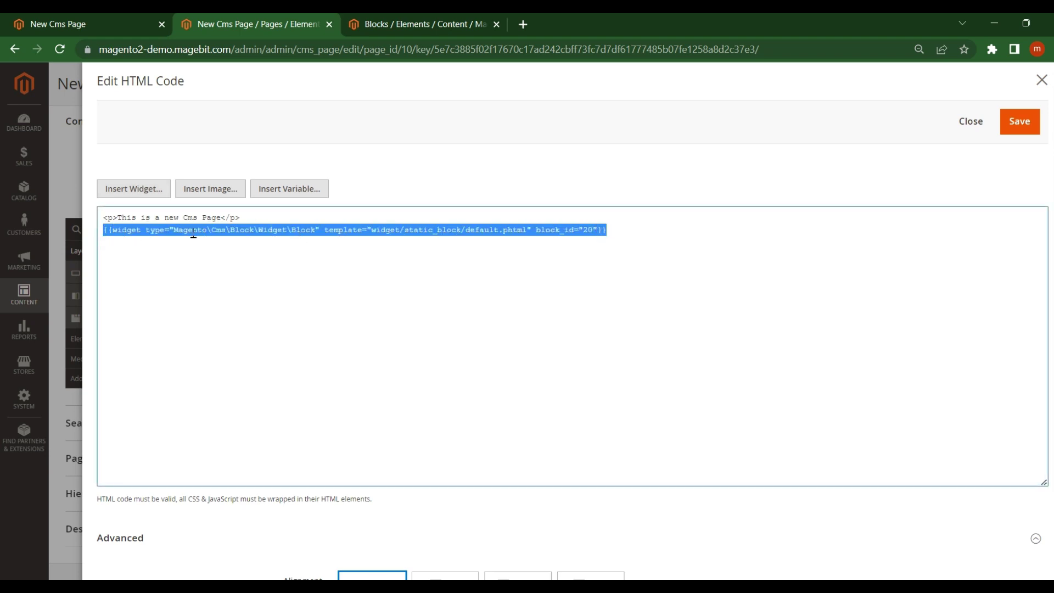
left_click(317, 233)
left_click(428, 24)
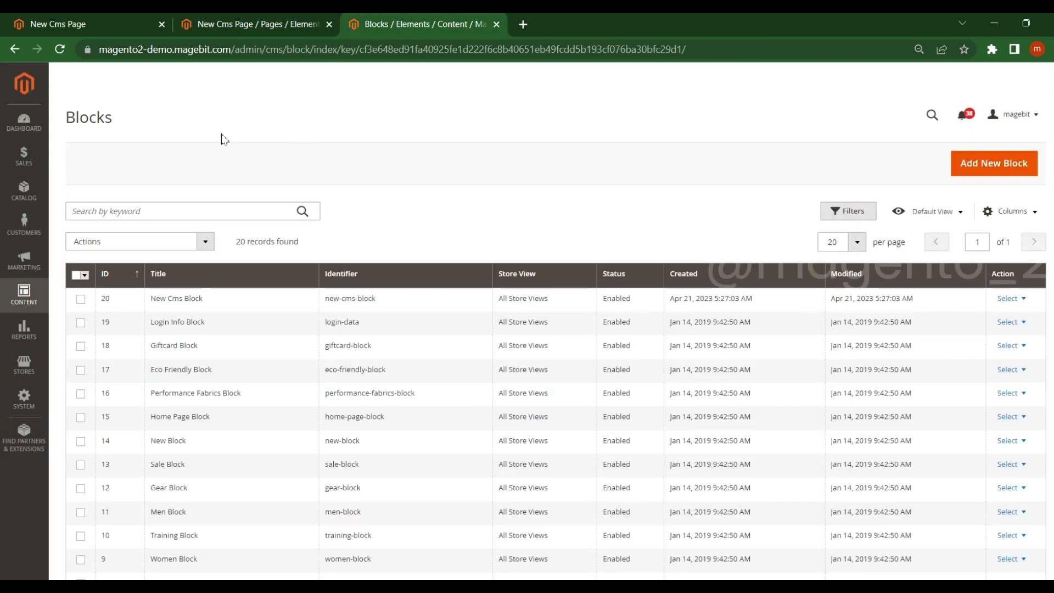
left_click(269, 23)
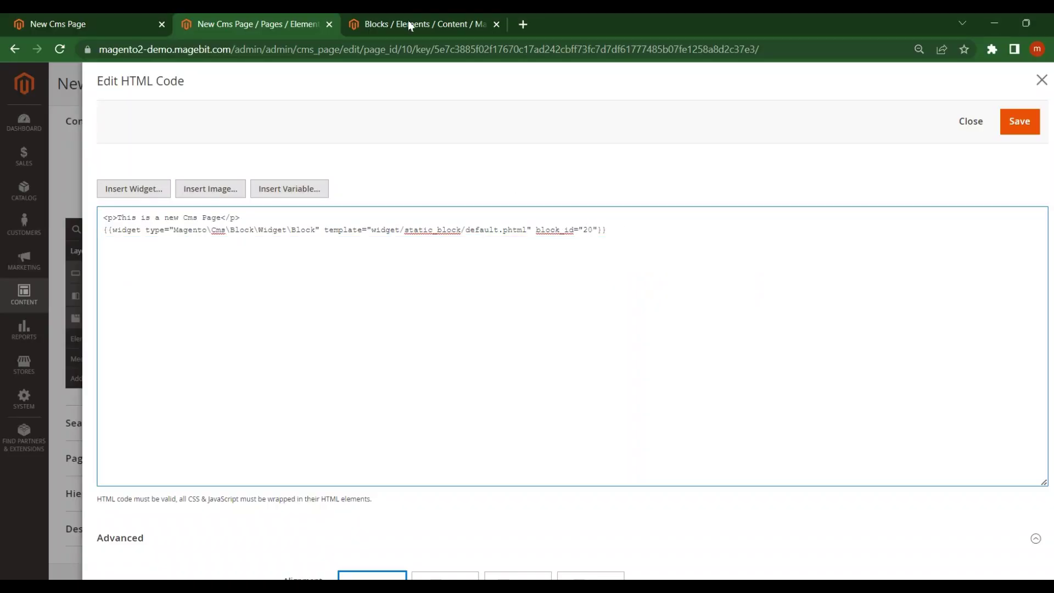
left_click(409, 24)
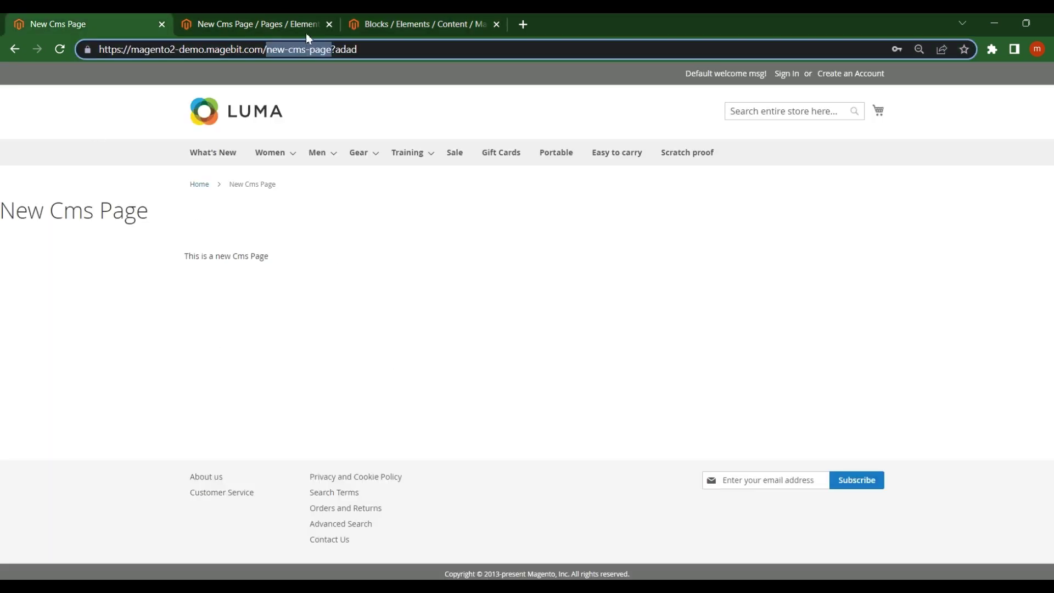
Step: Save the HTML Code element containing the widget and save New Cms Page
left_click(307, 33)
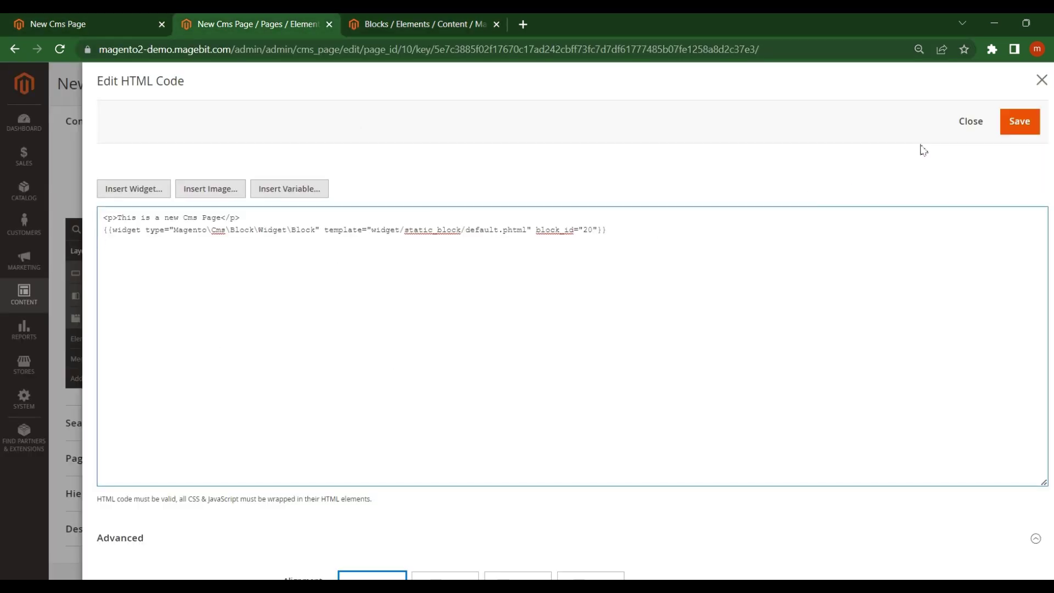
left_click(1020, 122)
left_click(1012, 85)
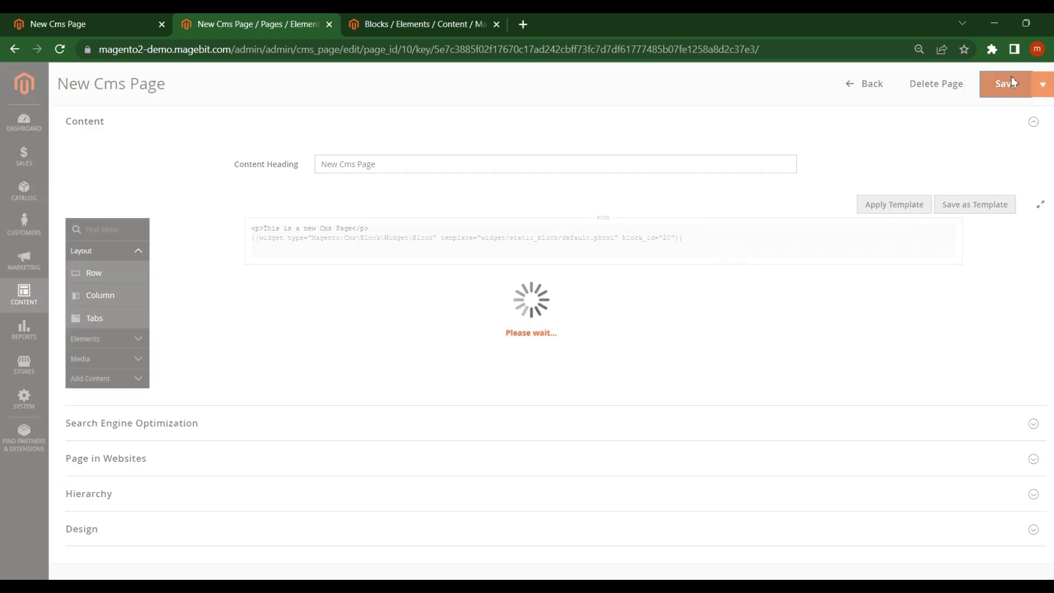
Step: Reload New Cms Page on the storefront with the query string ?adadasdada to check the block's output
left_click(132, 26)
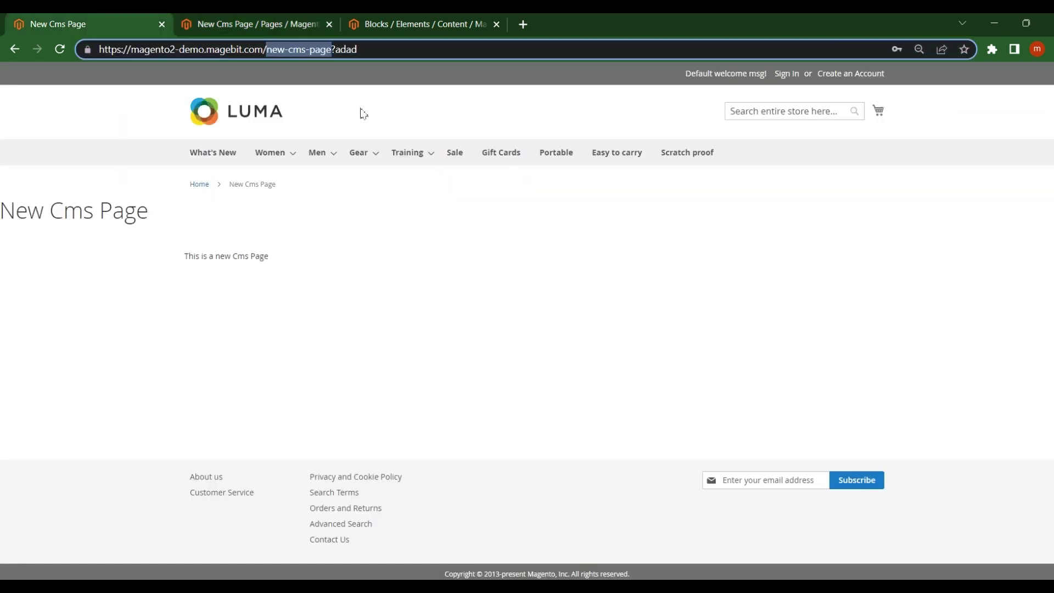
left_click(377, 49)
type("asdada")
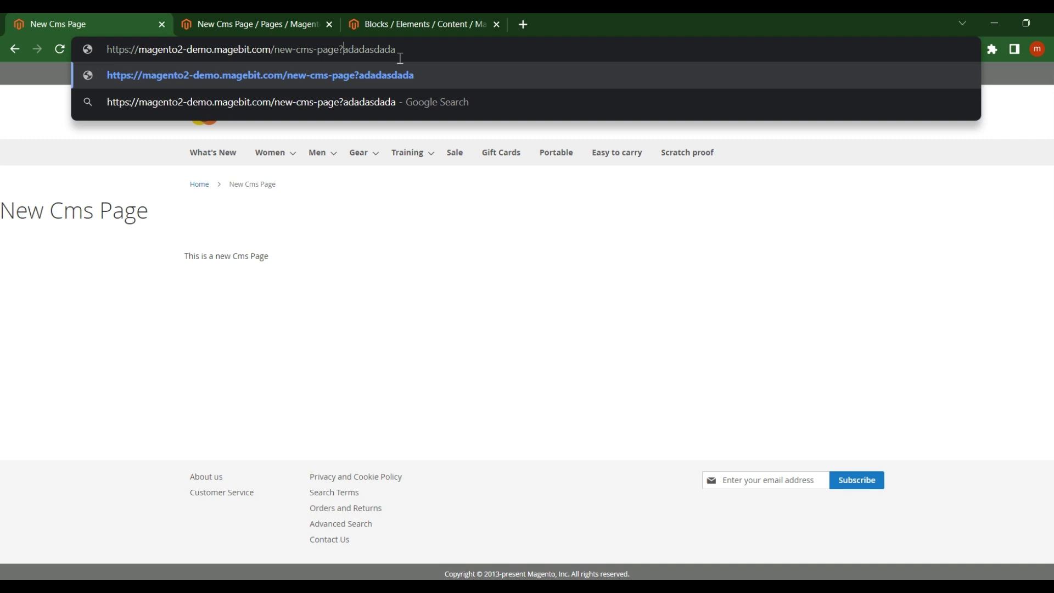
key("shift+End")
key("Return")
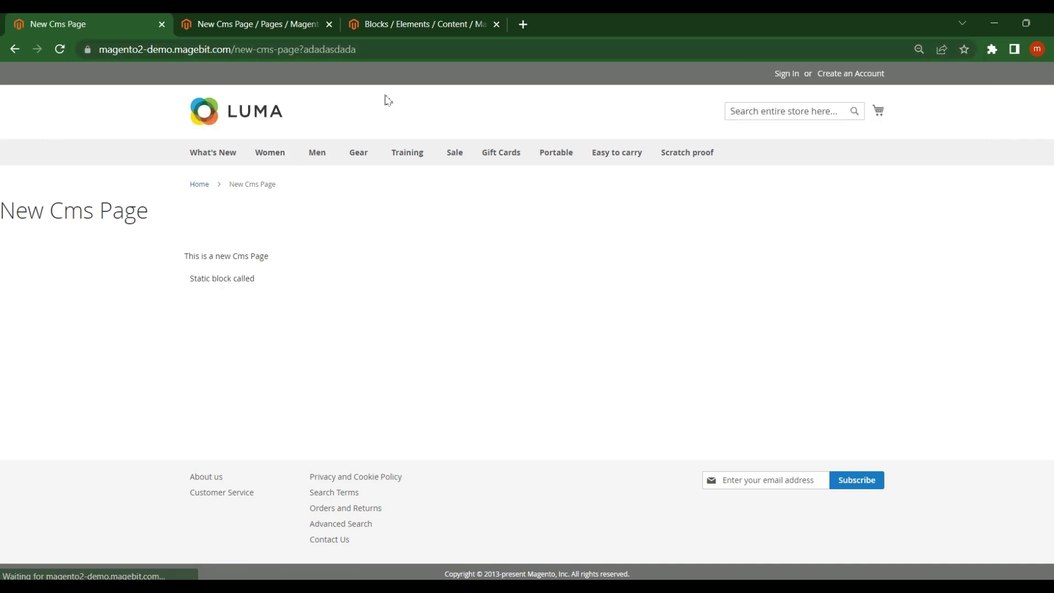
Step: Copy the text "Static block called" from the storefront page and open New Cms Block for editing from the Blocks list
left_click_drag(190, 286, 259, 282)
key("ctrl+c")
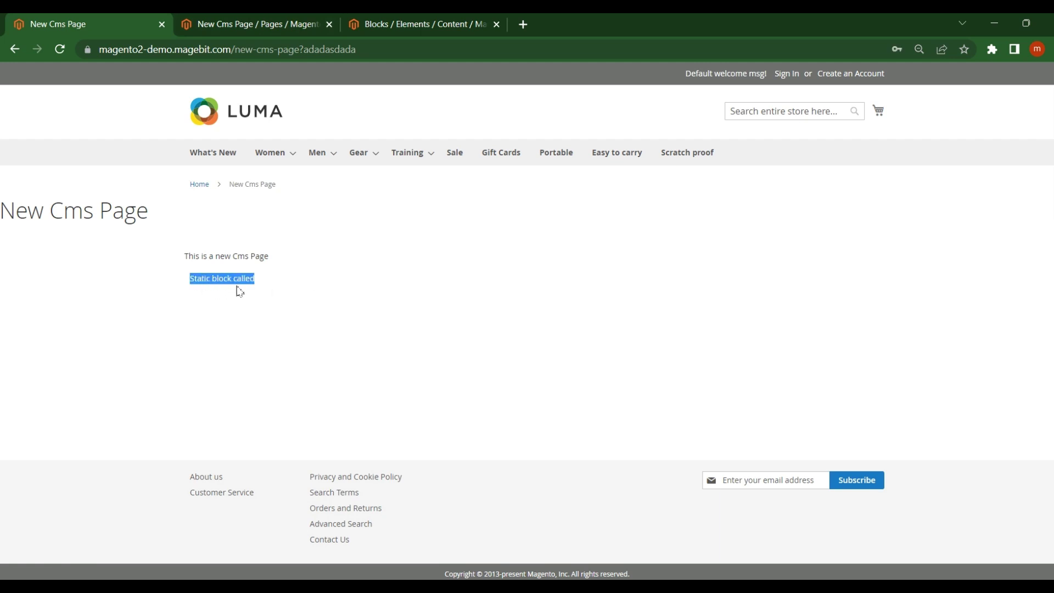
key("ctrl+Tab")
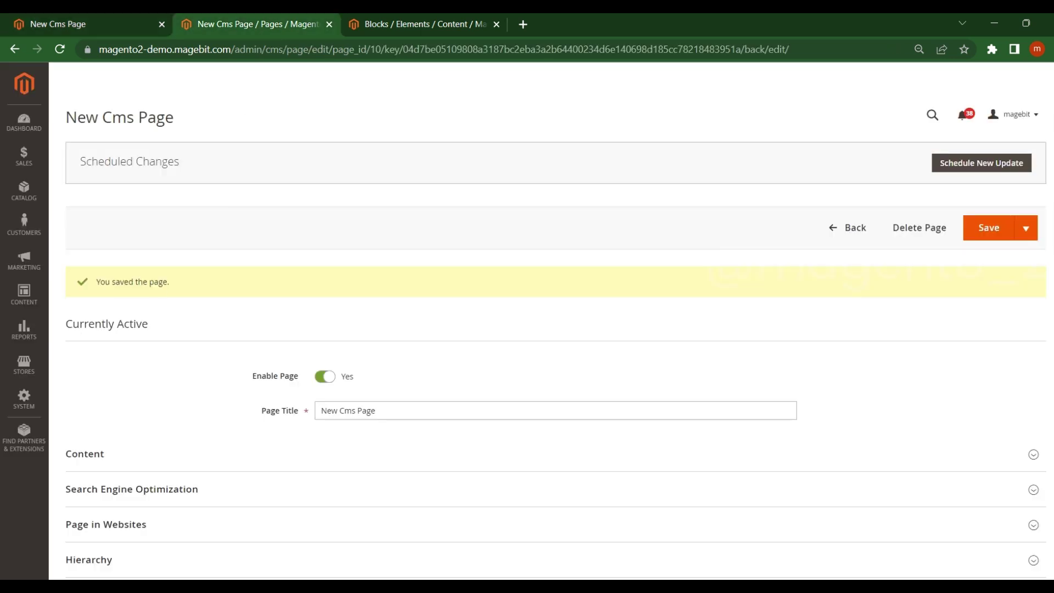
key("ctrl+Tab")
left_click(1014, 302)
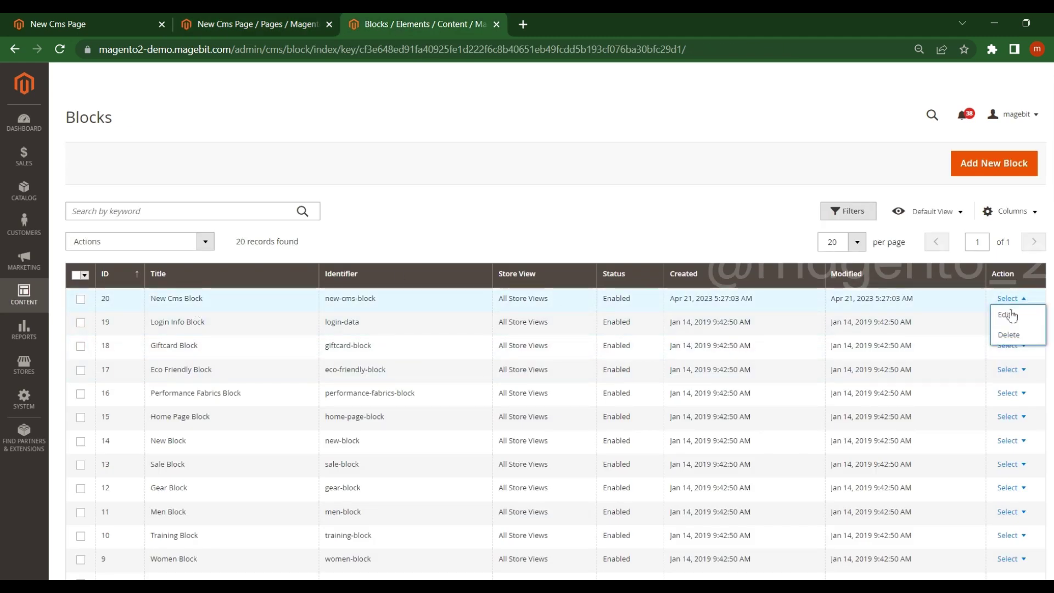
left_click(1010, 315)
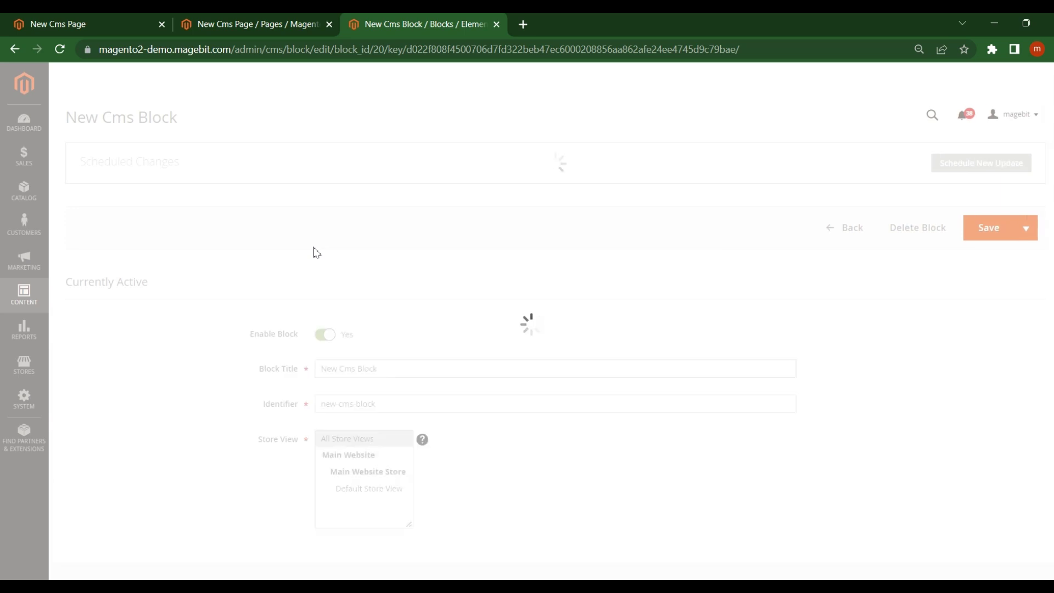
Step: Find the copied text "Static block called" in the content of New Cms Block
scroll(329, 294, "down", 5)
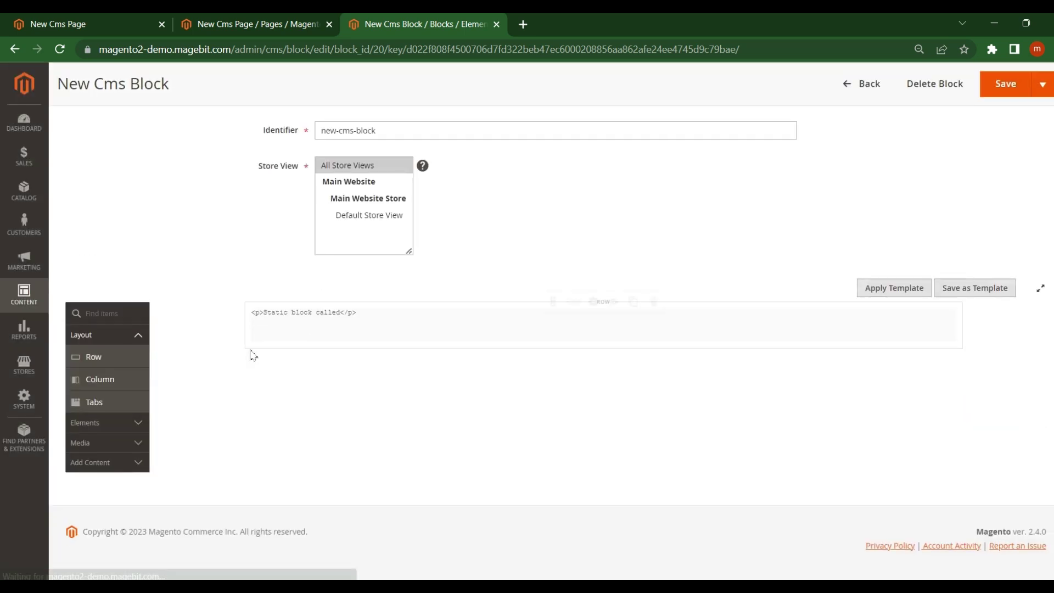
key("ctrl+f")
key("ctrl+v")
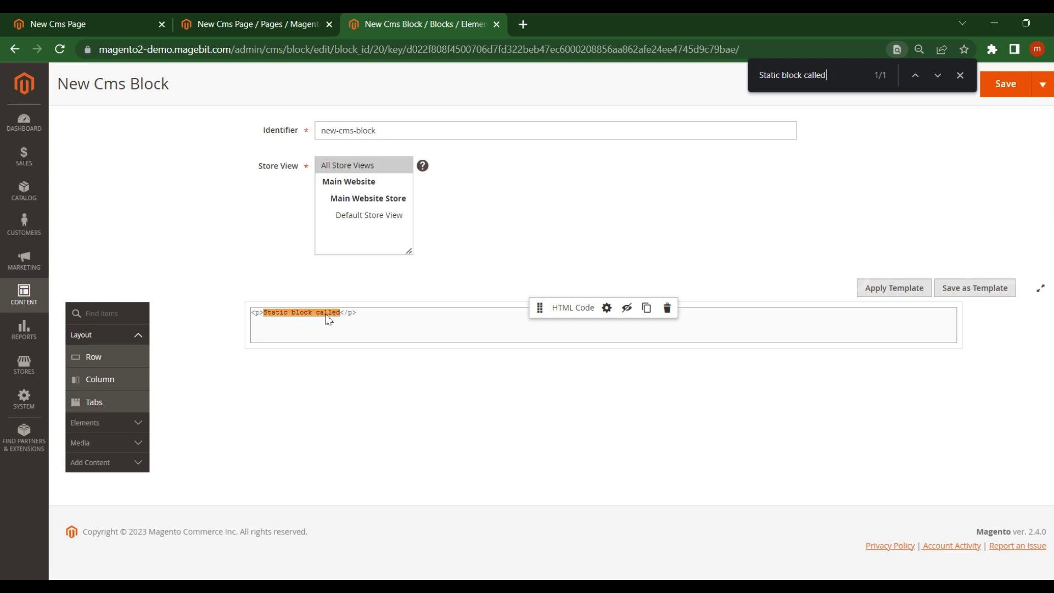
Step: Change the HTML Code paragraph to "Static block called and changed", then save the element and New Cms Block
left_click(604, 308)
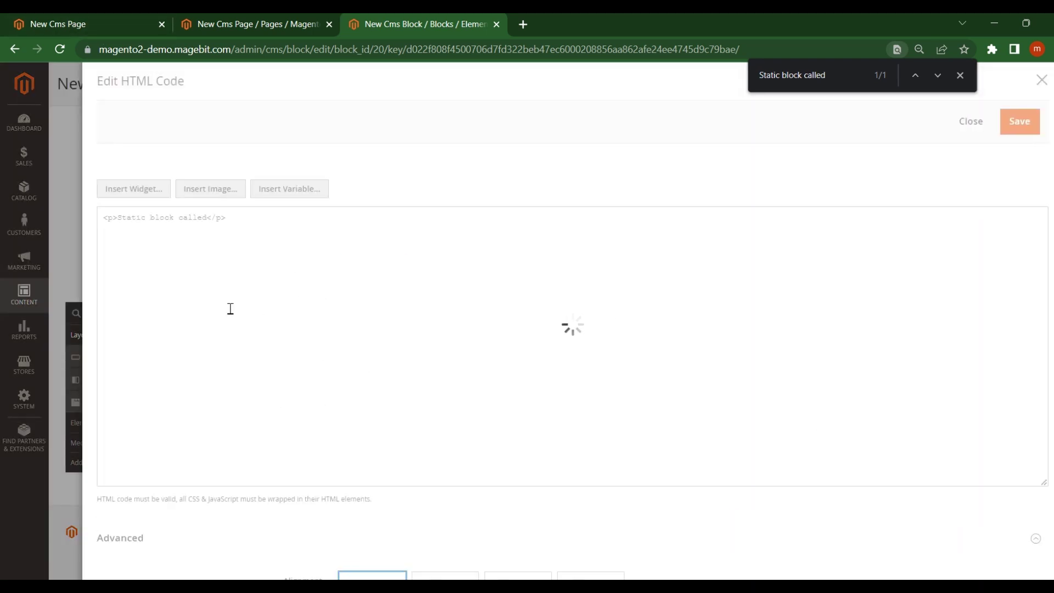
left_click(326, 223)
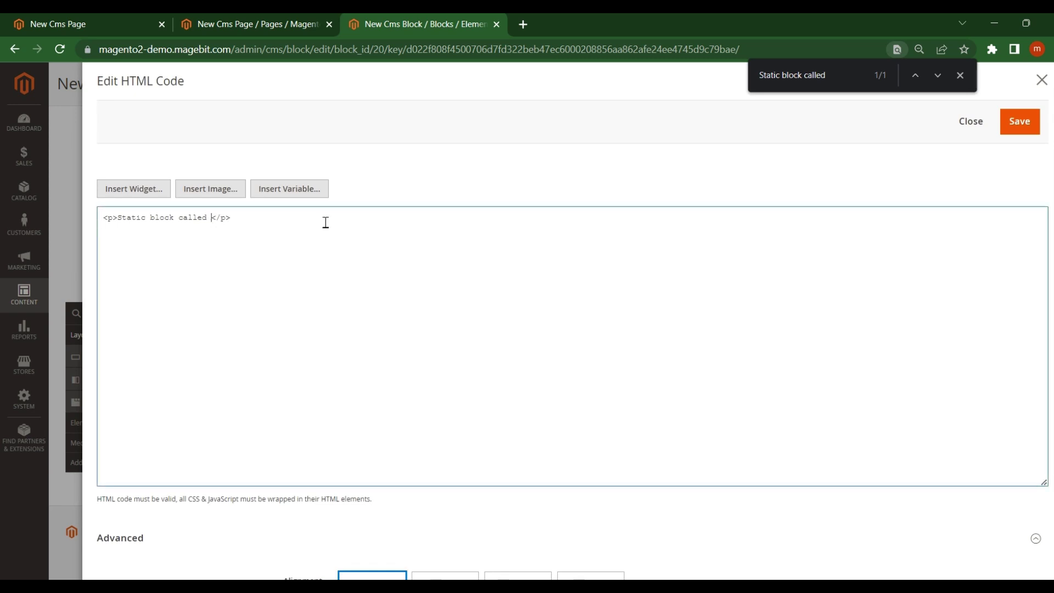
type("and cahnged")
left_click(1019, 121)
left_click(960, 75)
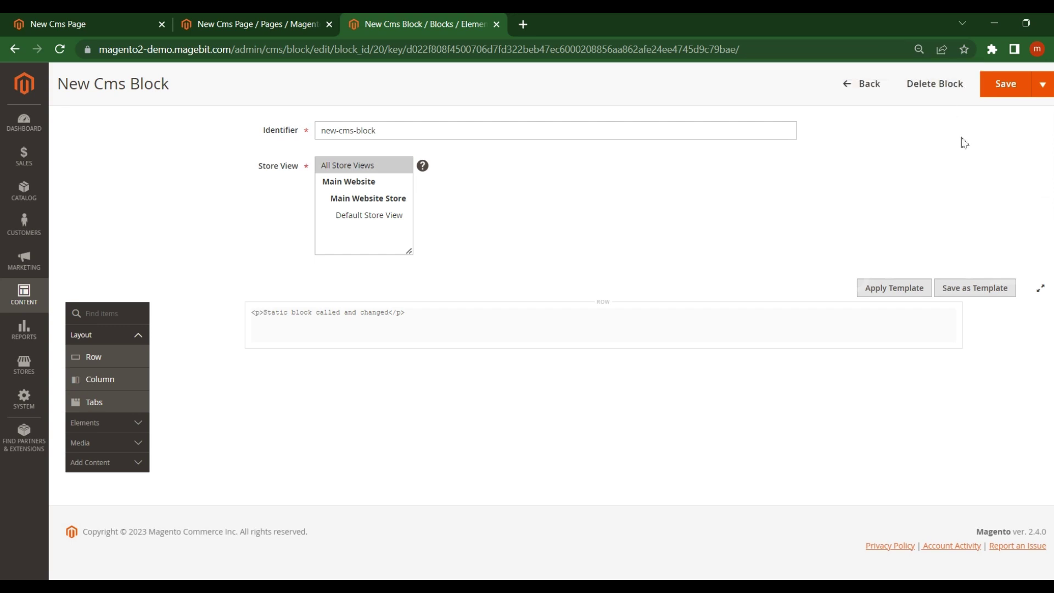
left_click(988, 164)
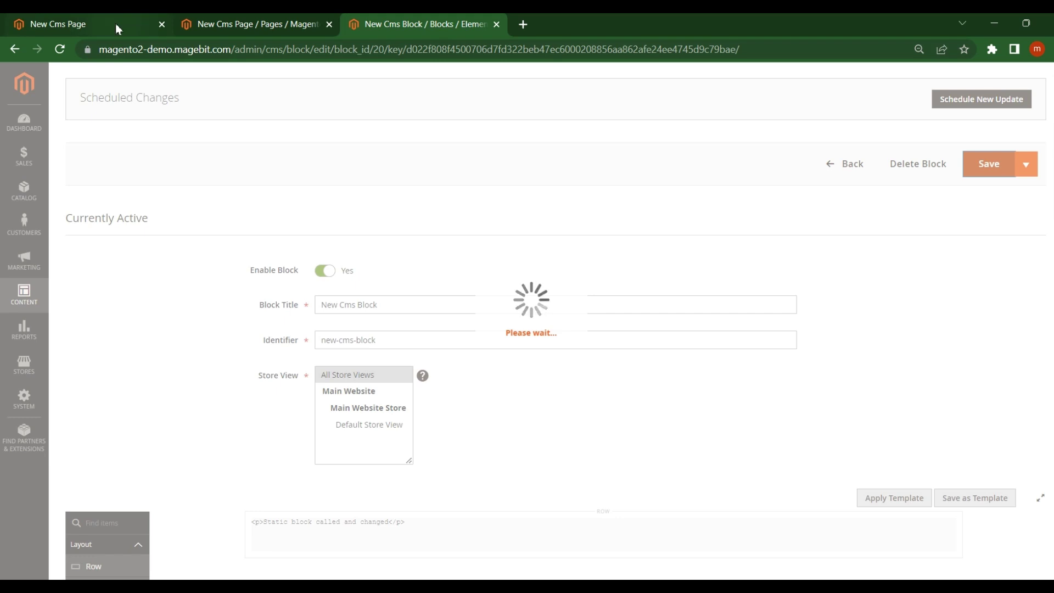
scroll(383, 430, "down", 4)
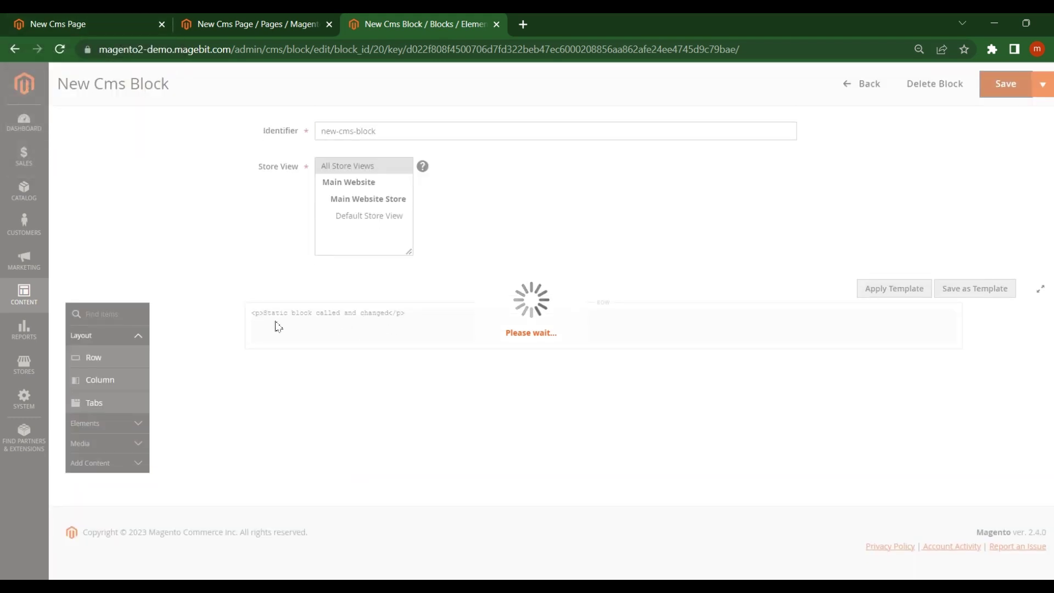
key("F5")
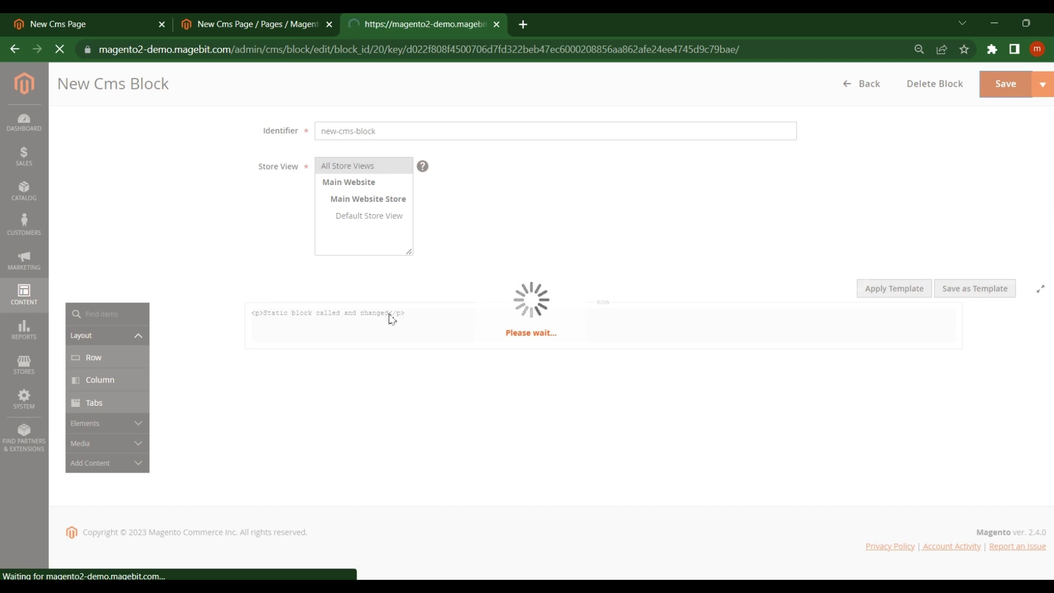
Step: Reload New Cms Page on the storefront with the query string ?adadasdadaadsad to check the block's text
left_click(132, 30)
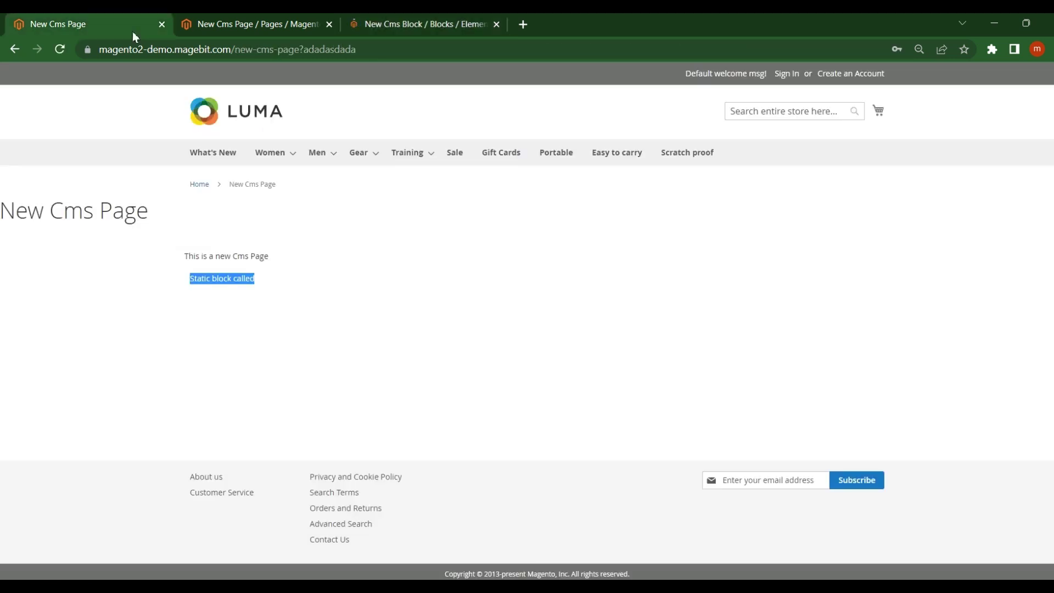
left_click(273, 290)
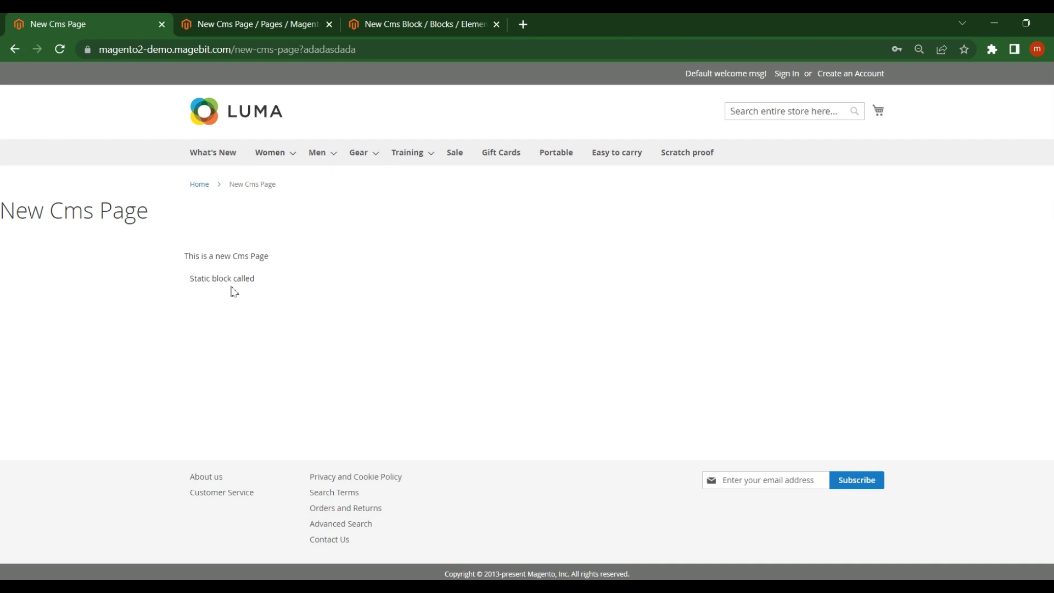
left_click(416, 24)
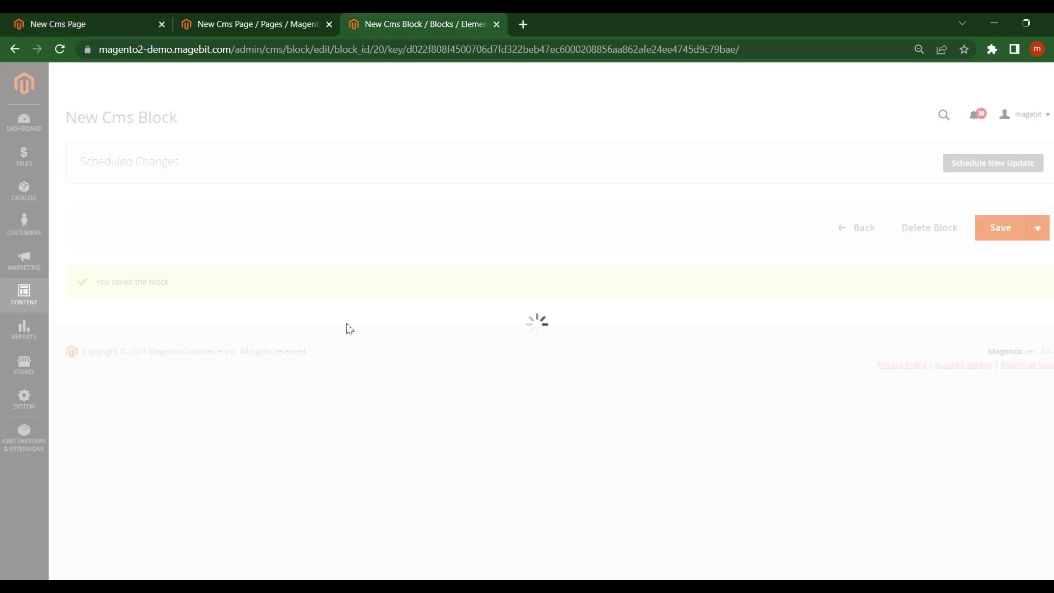
key("ctrl+1")
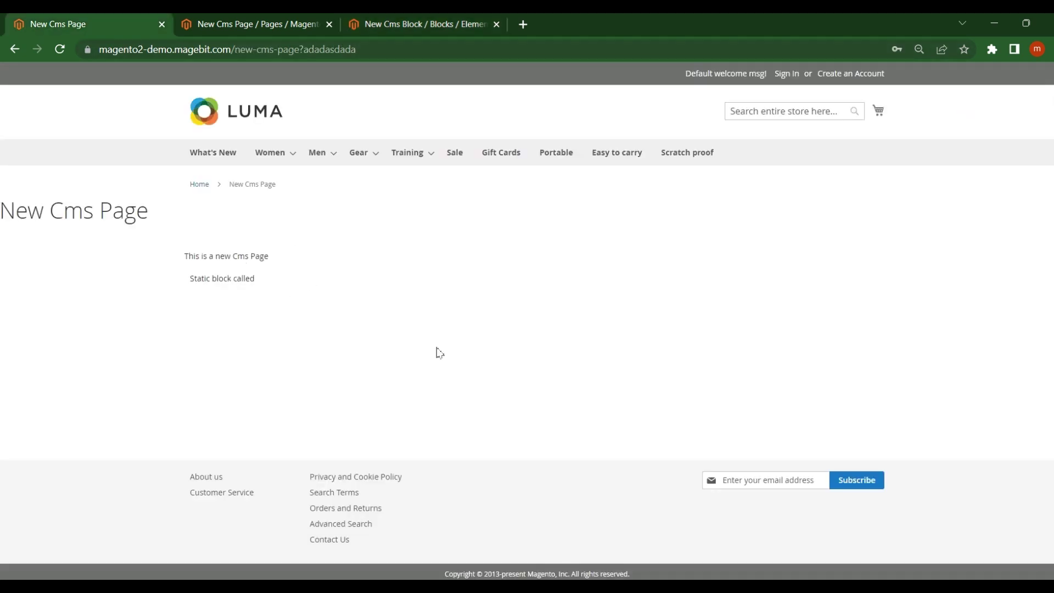
left_click(422, 48)
type("adsad")
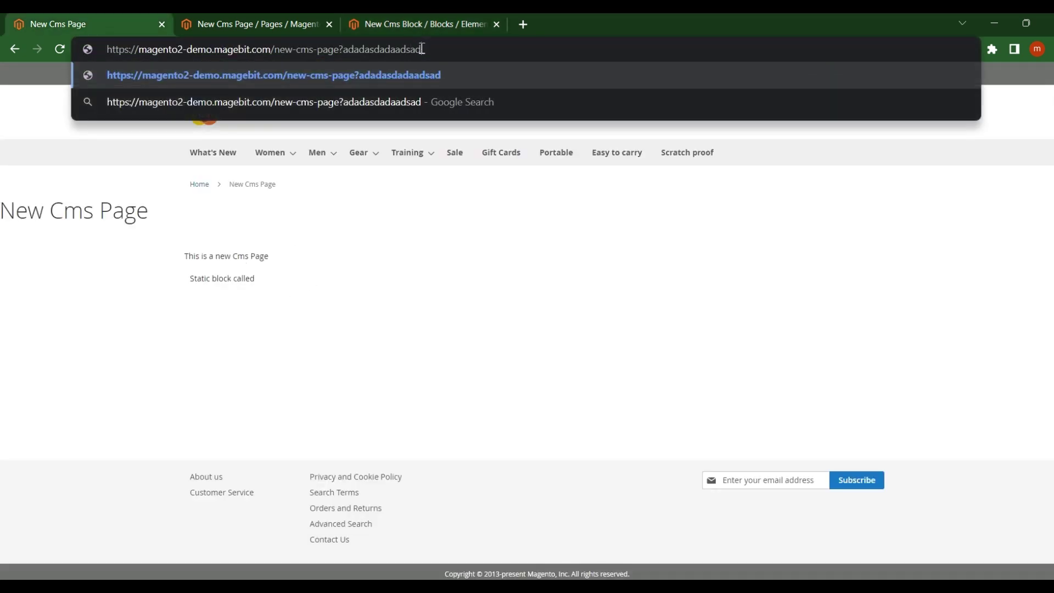
key("Return")
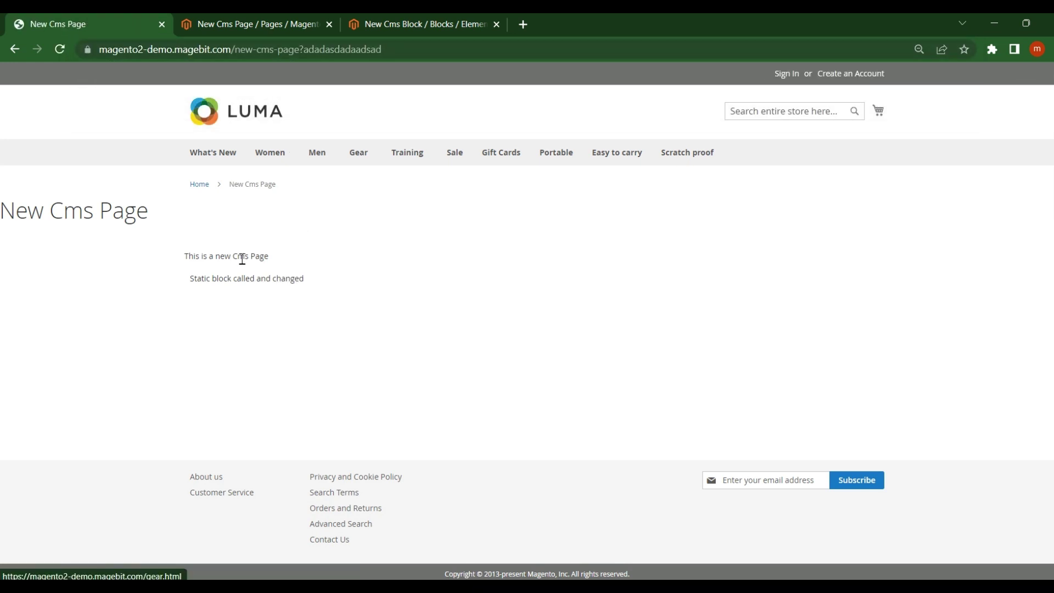
left_click_drag(257, 278, 311, 281)
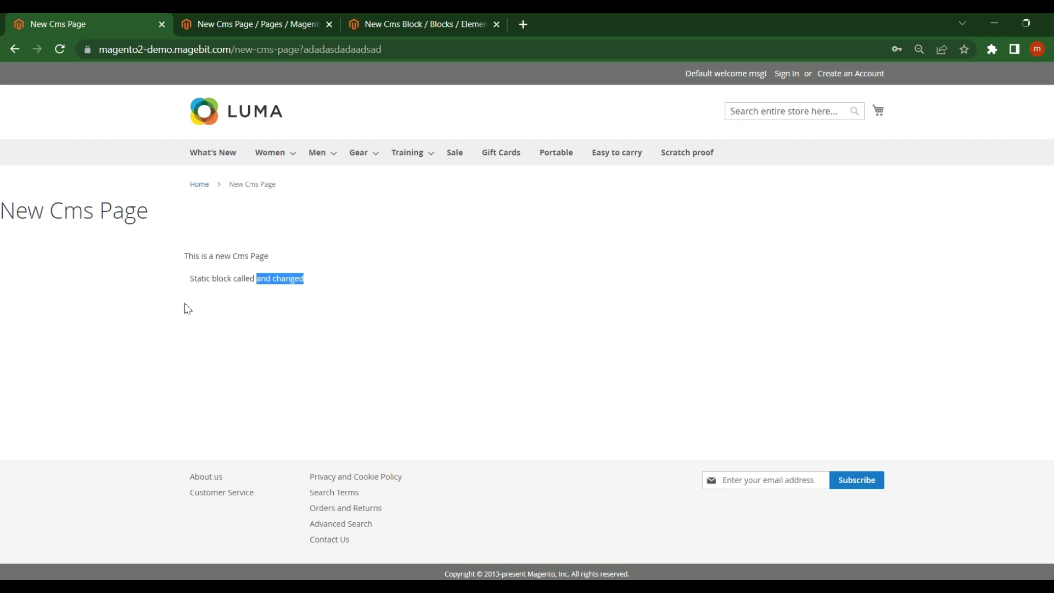
left_click_drag(187, 284, 316, 286)
left_click(189, 281)
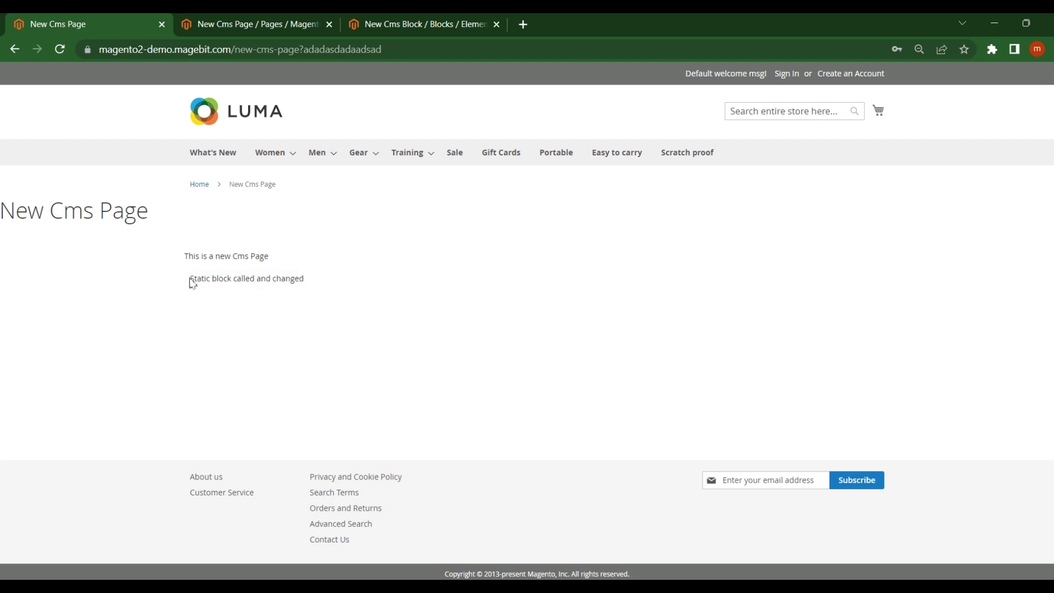
left_click_drag(192, 283, 336, 280)
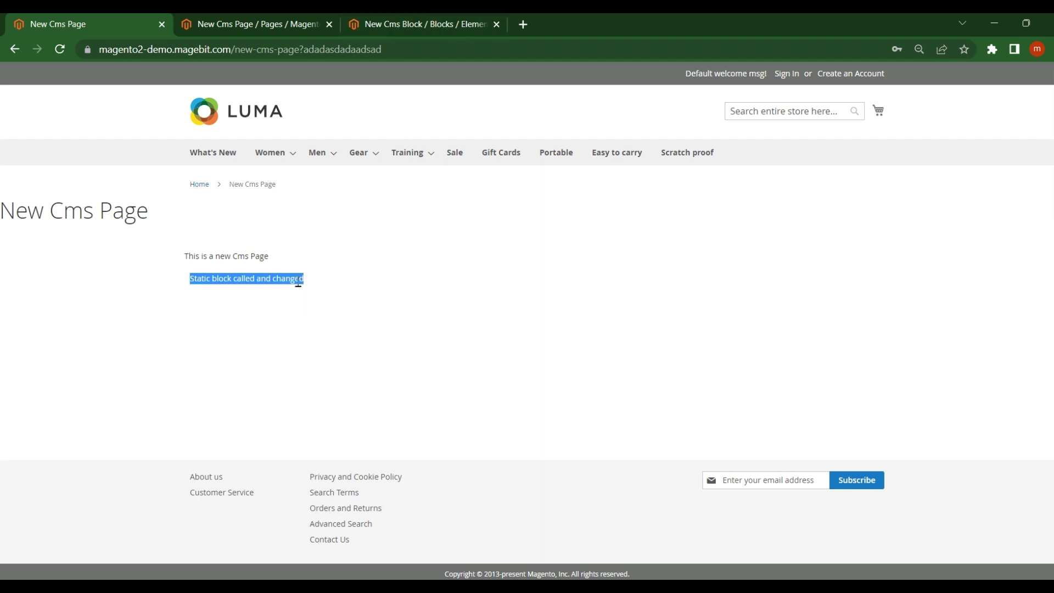
Step: Open the HTML Code element of New Cms Block for editing and add a new line after the paragraph
left_click(427, 27)
scroll(337, 259, "down", 5)
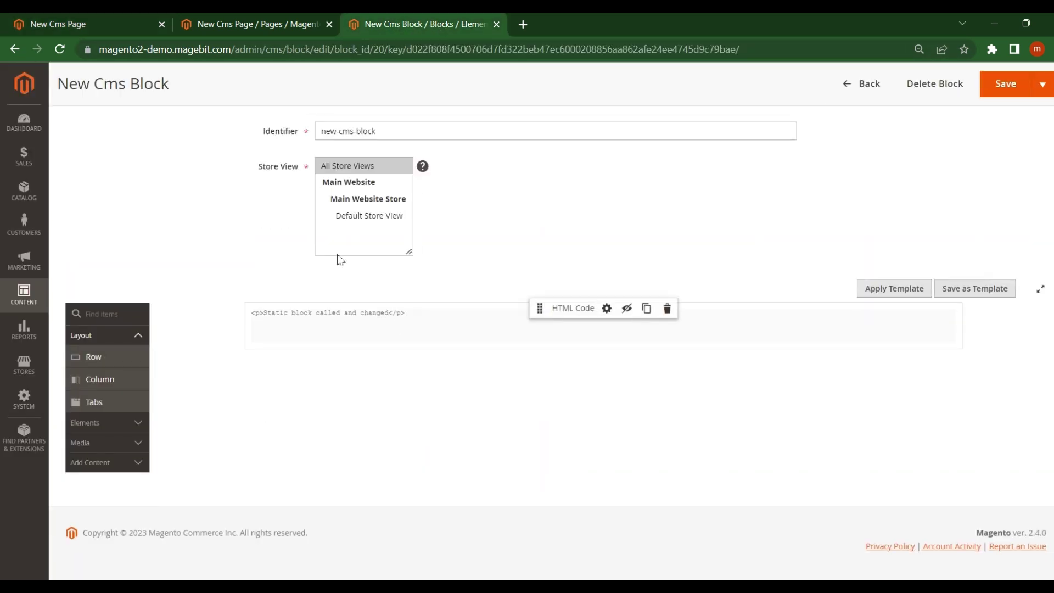
left_click(607, 308)
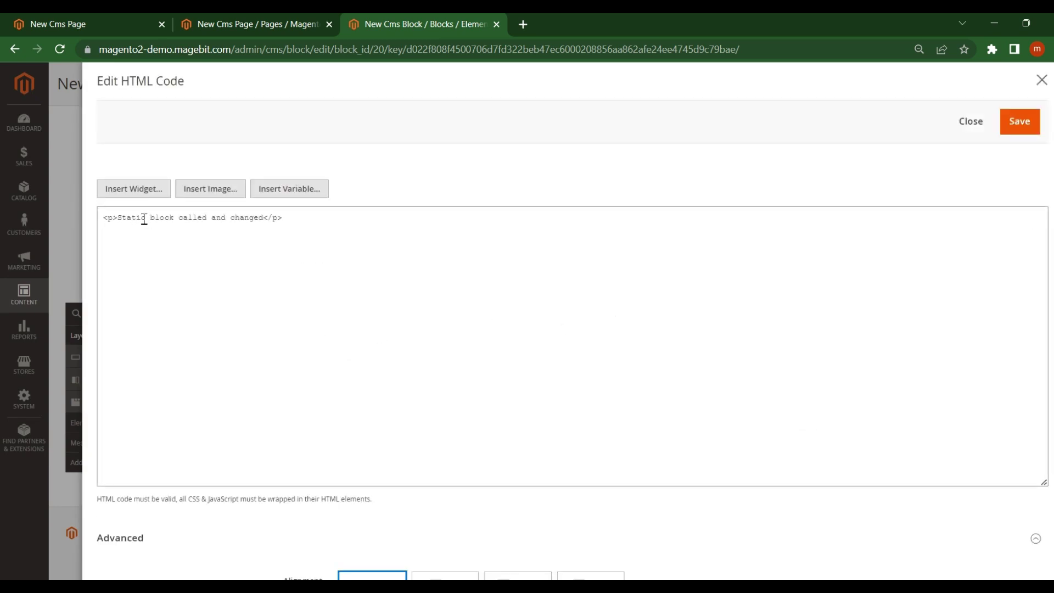
left_click(333, 220)
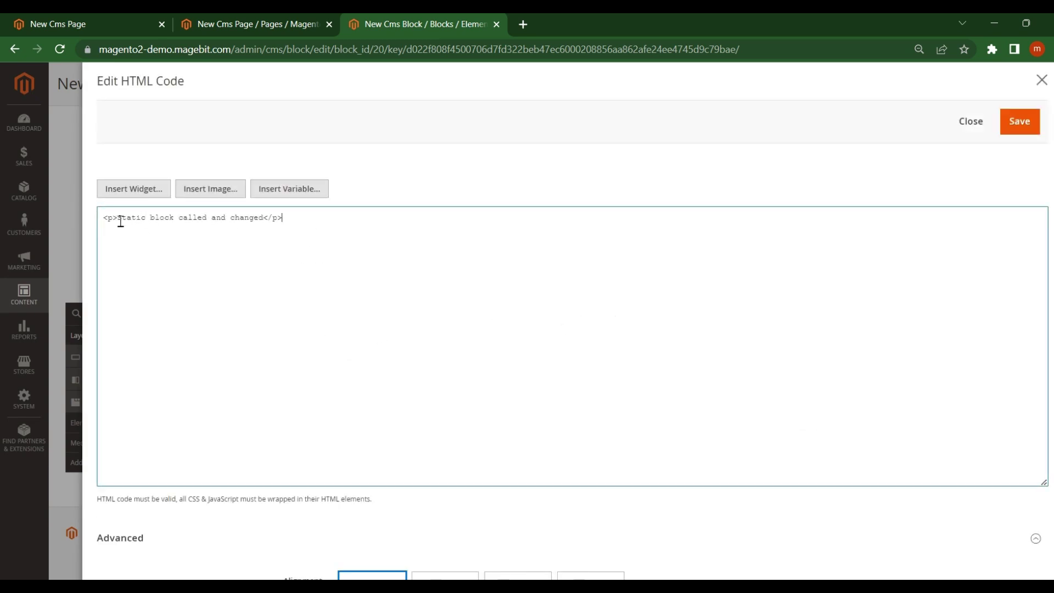
left_click_drag(118, 221, 270, 221)
left_click(283, 219)
key("Return")
Step: Upload magento_2_1_telugu.jpg from Documents to the wysiwyg image folder for insertion into the HTML code
left_click(208, 189)
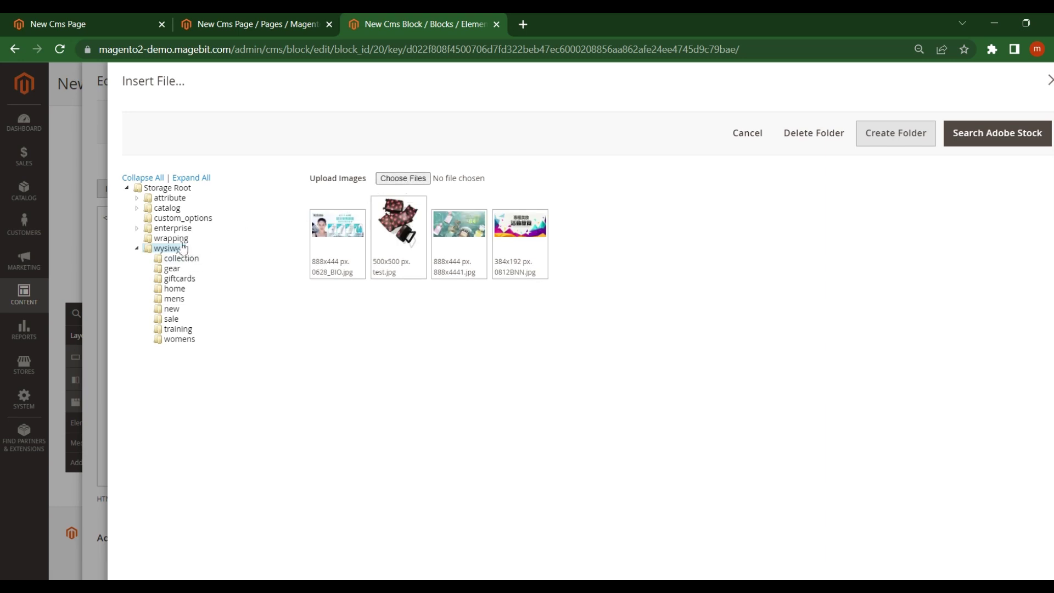
left_click(394, 179)
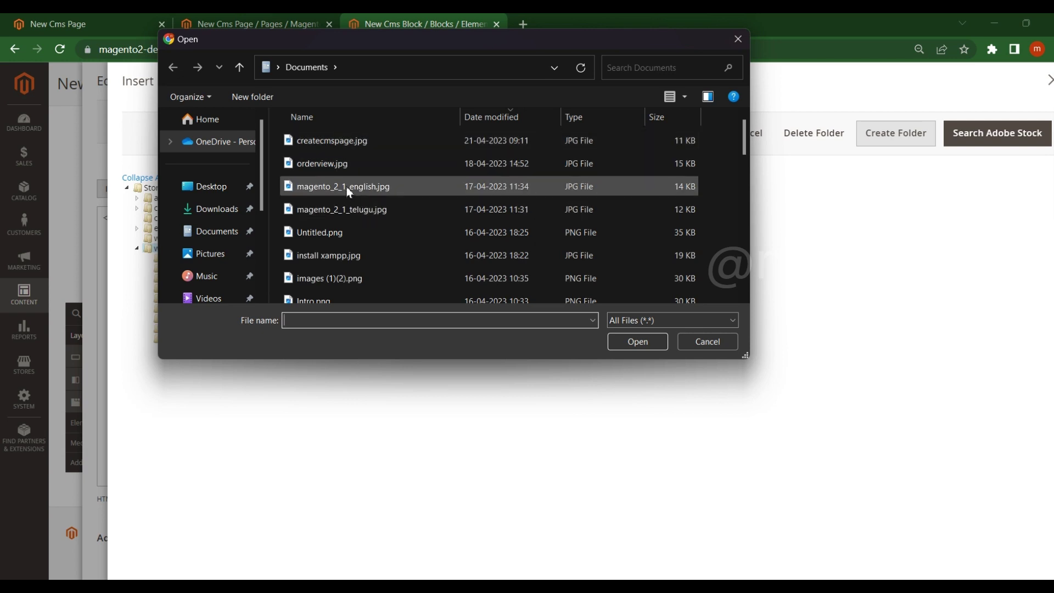
double_click(376, 210)
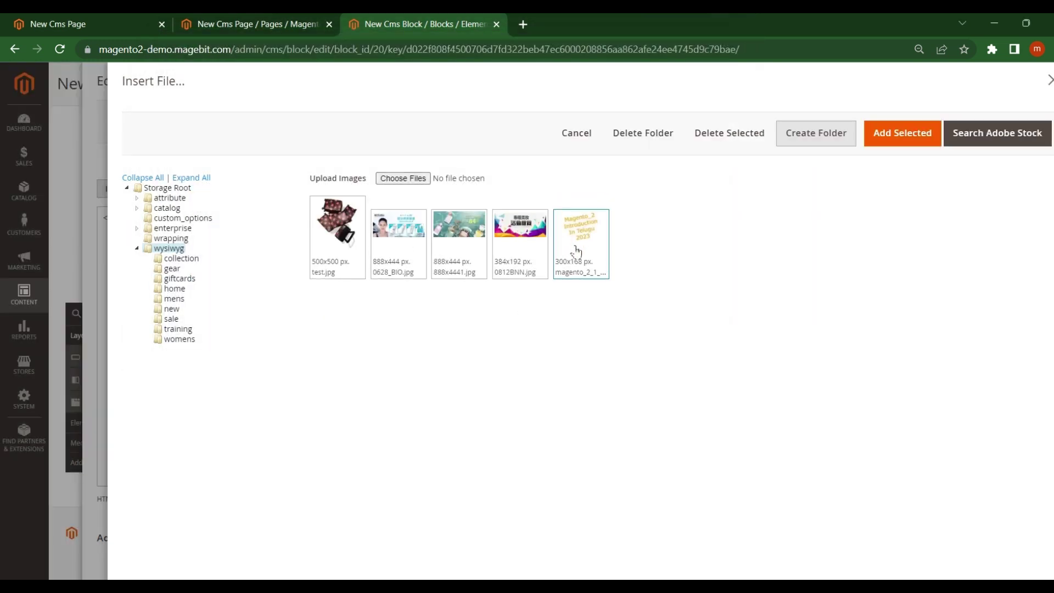
Step: Insert the uploaded magento_2_1_telugu.jpg image into the HTML code below the paragraph
key("ctrl+minus")
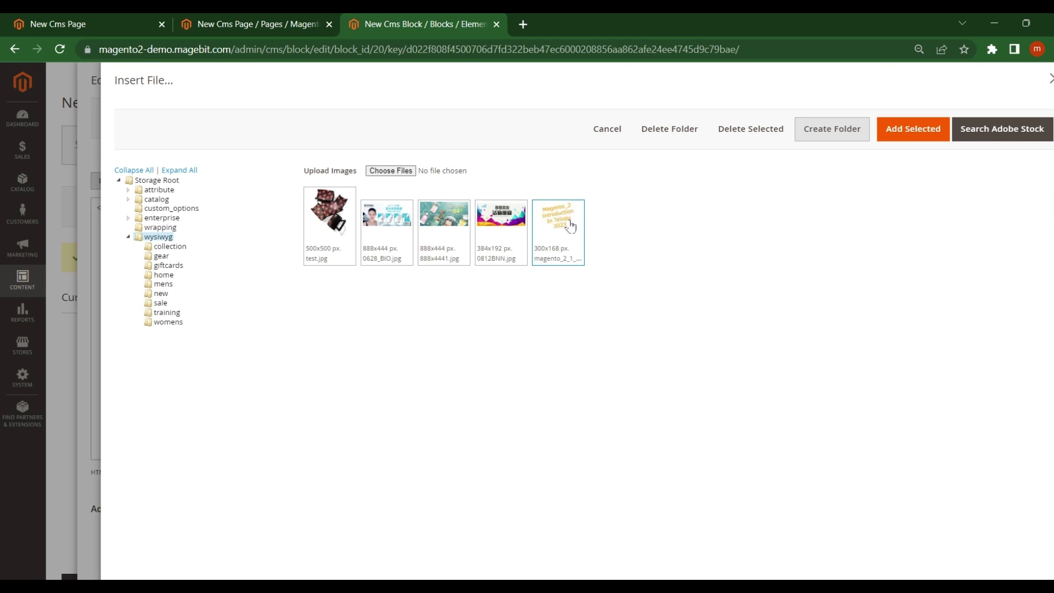
left_click(513, 233)
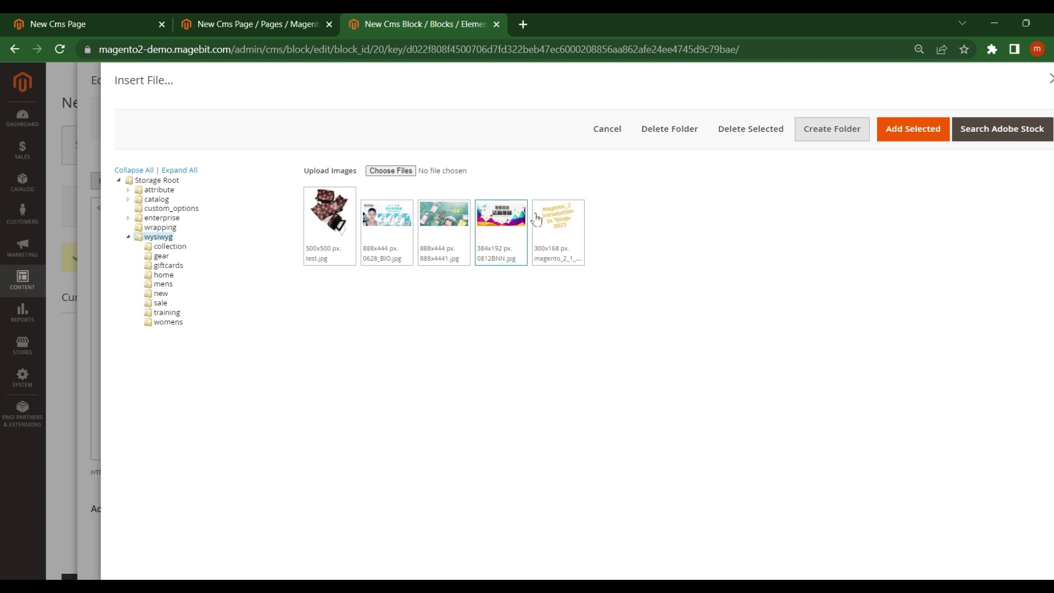
key("ctrl+plus")
key("ctrl+plus")
key("ctrl+plus")
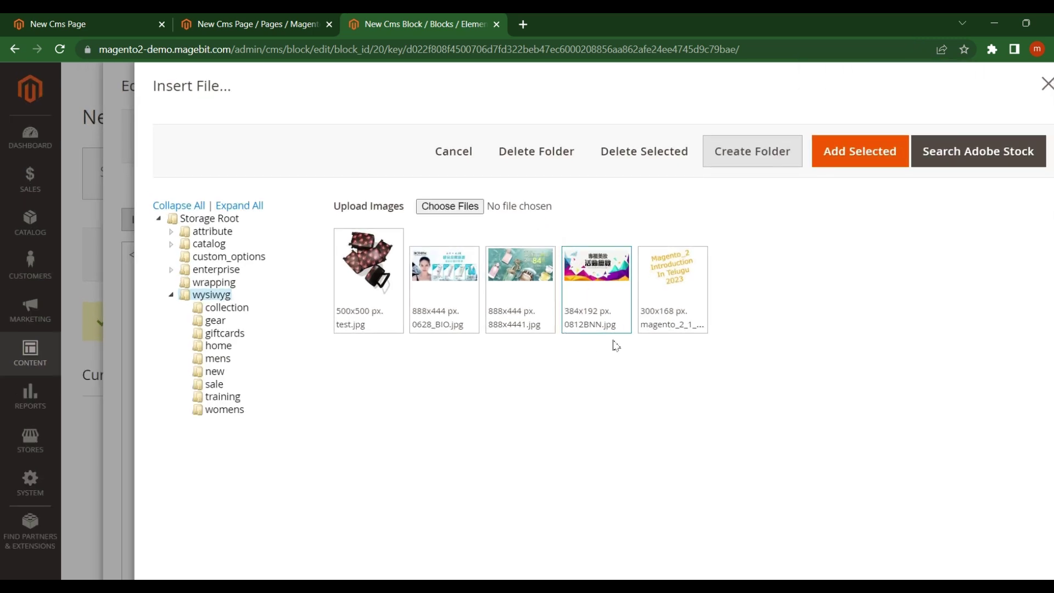
key("ctrl+plus")
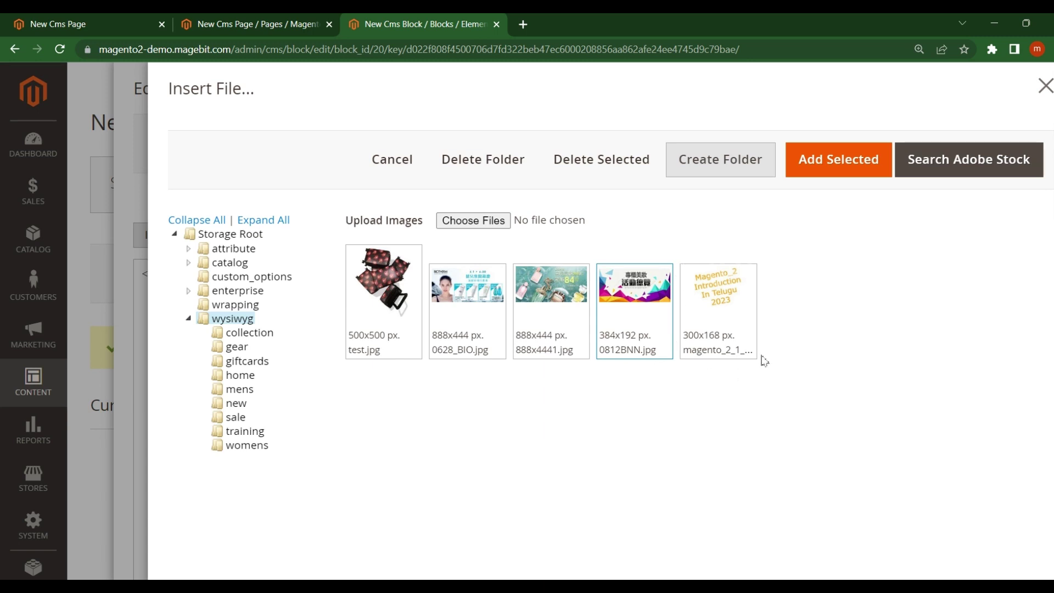
left_click(748, 304)
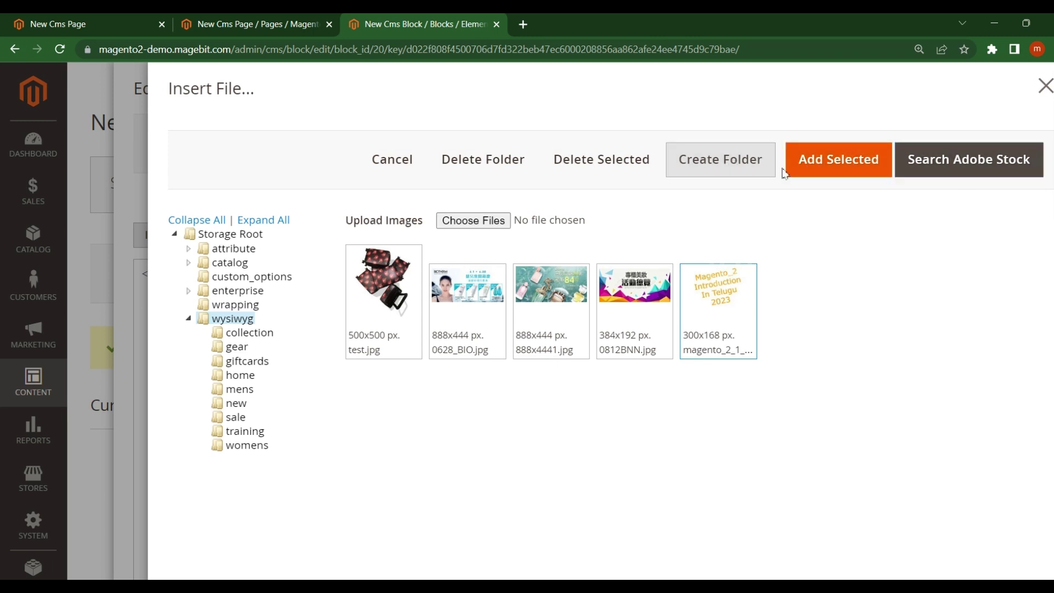
key("ctrl+minus")
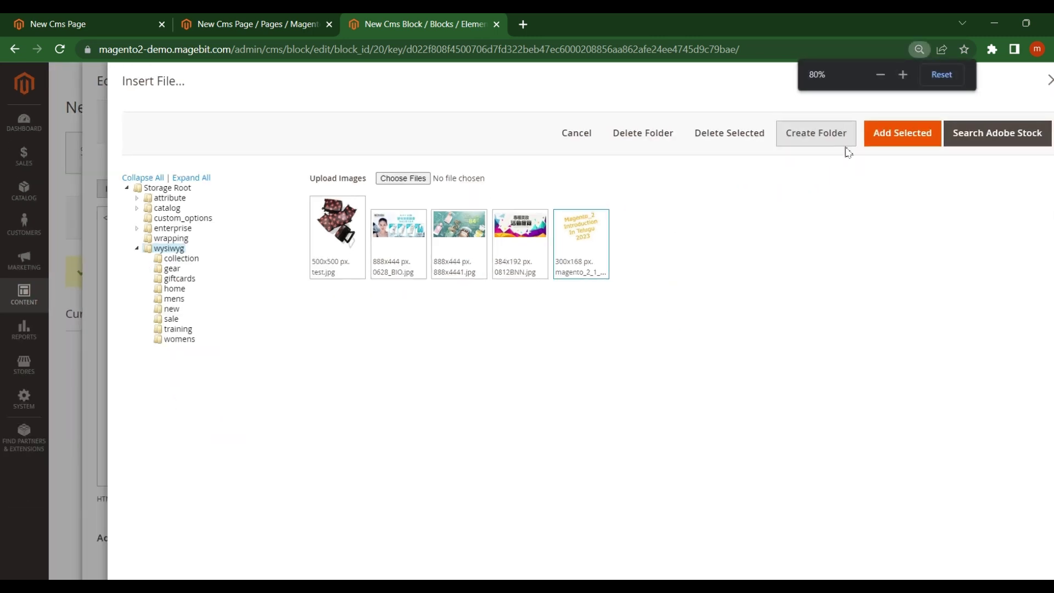
left_click(903, 138)
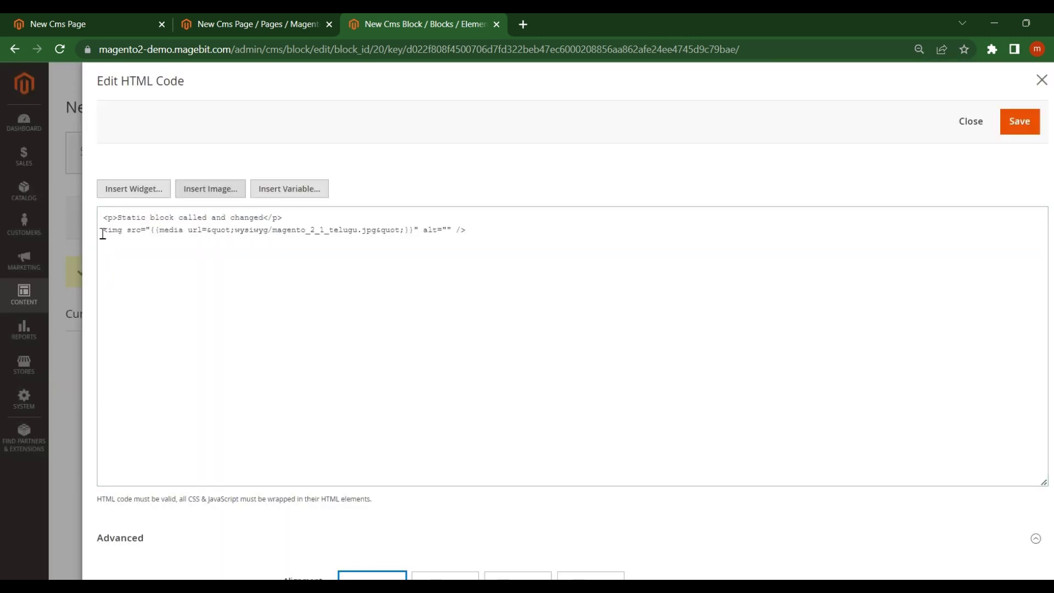
left_click(107, 235)
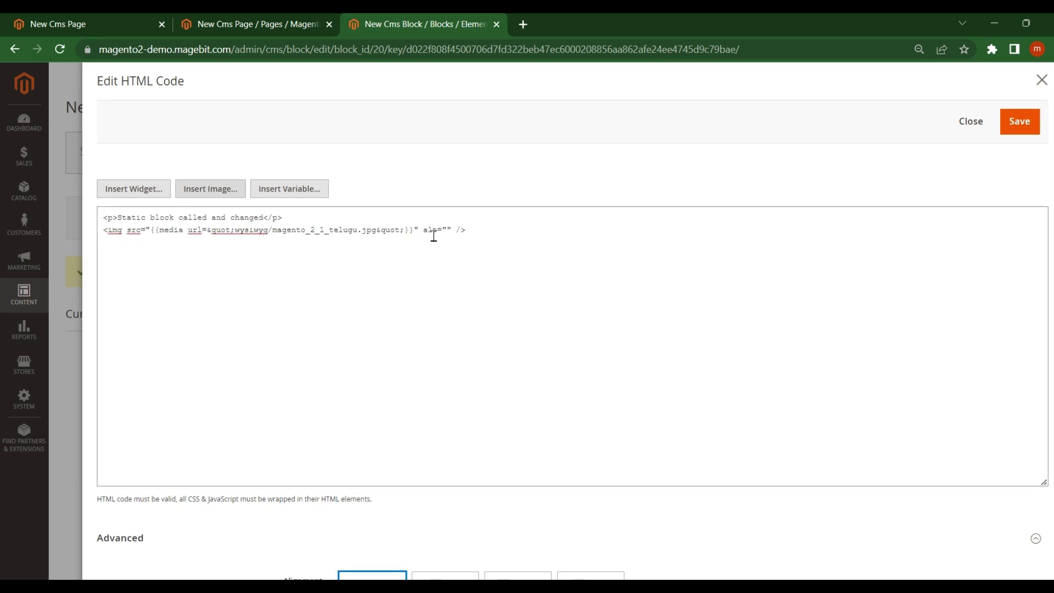
Step: Save the HTML Code element containing the image and save New Cms Block
left_click(1019, 120)
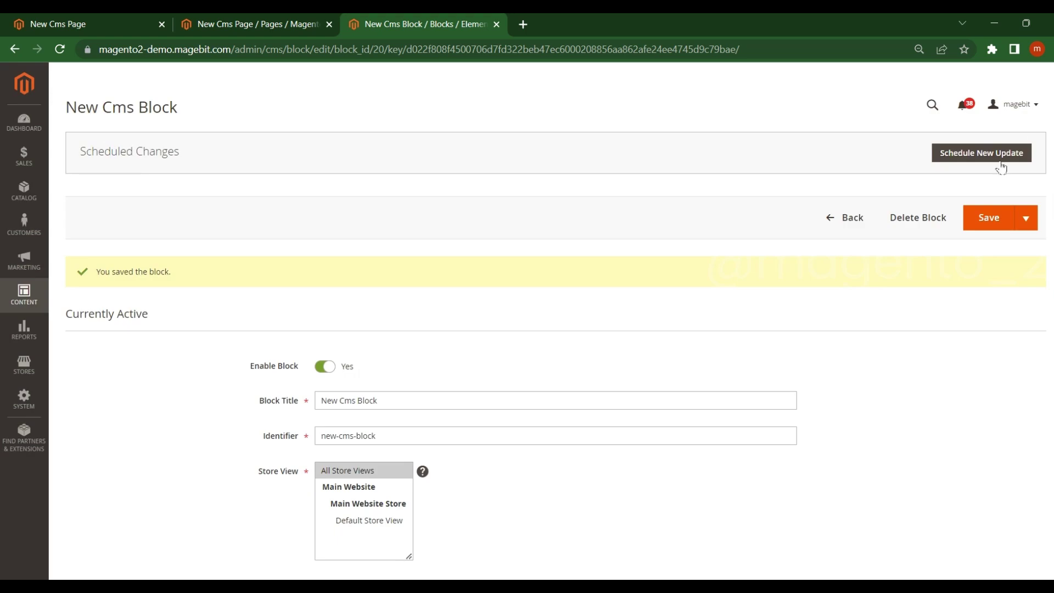
left_click(989, 219)
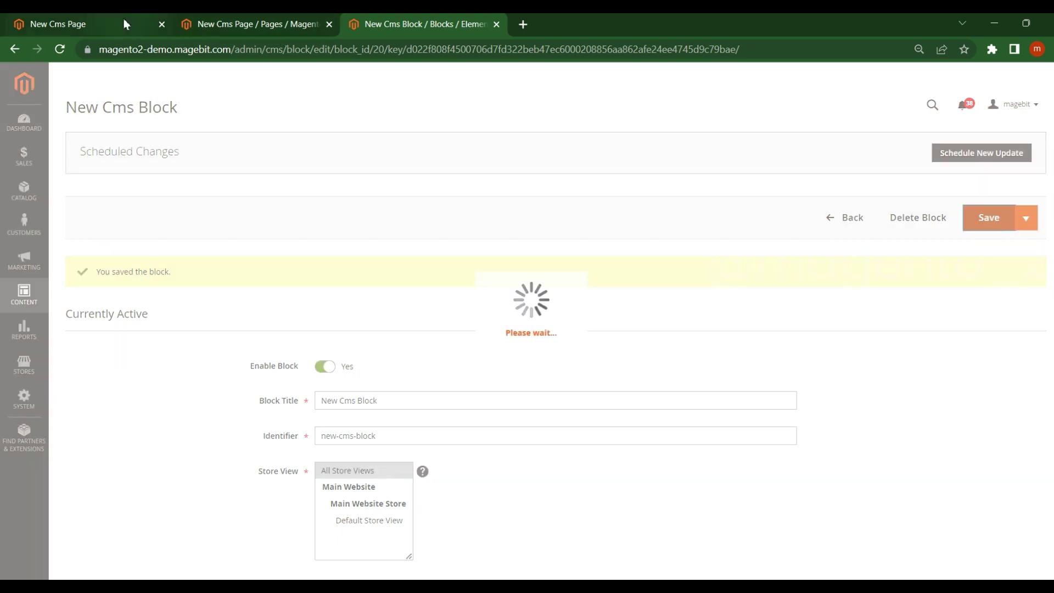
scroll(383, 303, "down", 5)
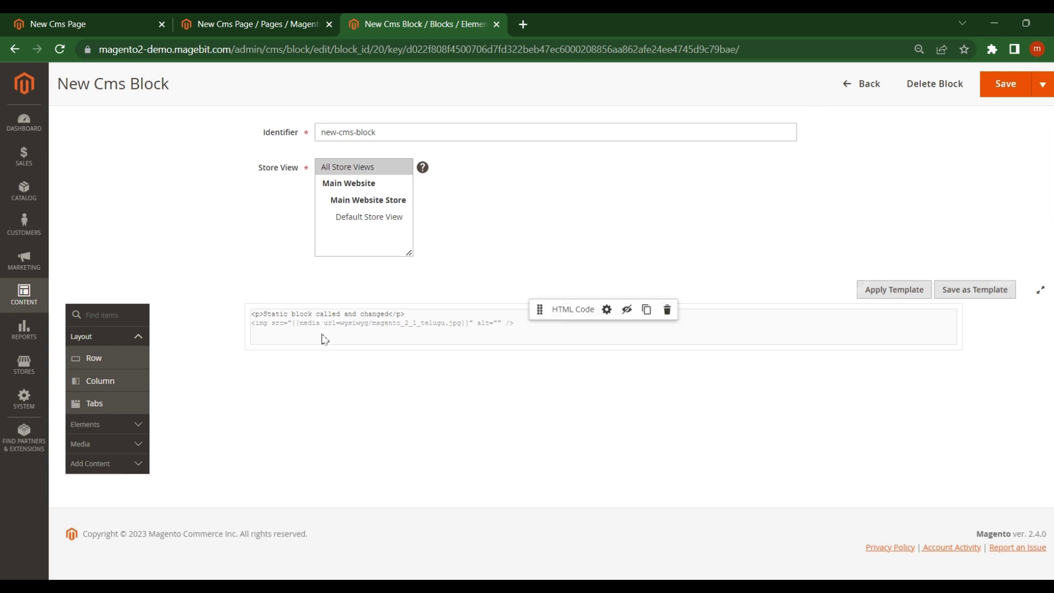
Step: Reload New Cms Page on the storefront with the query string ?adadasdadaadsadsadadad to check the block's image
left_click(93, 21)
left_click(404, 50)
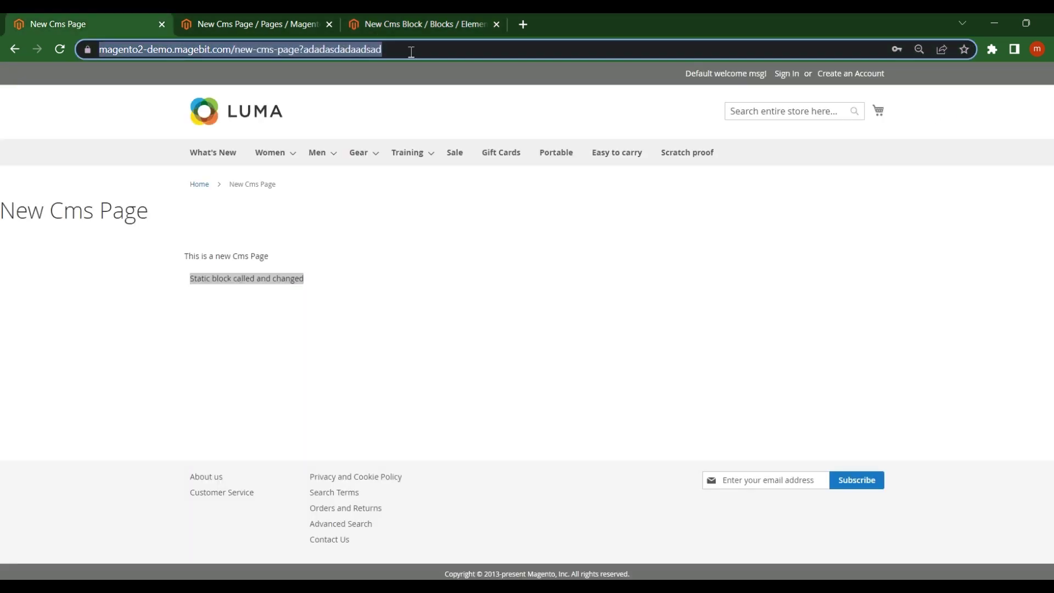
left_click(431, 52)
type("sadadad")
key("Return")
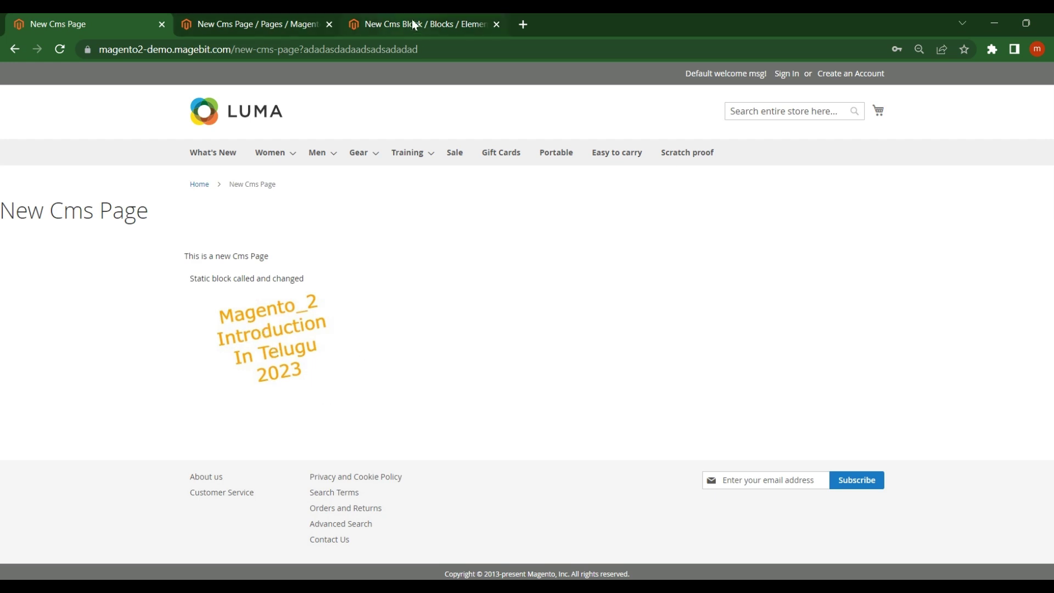
mouse_move(432, 18)
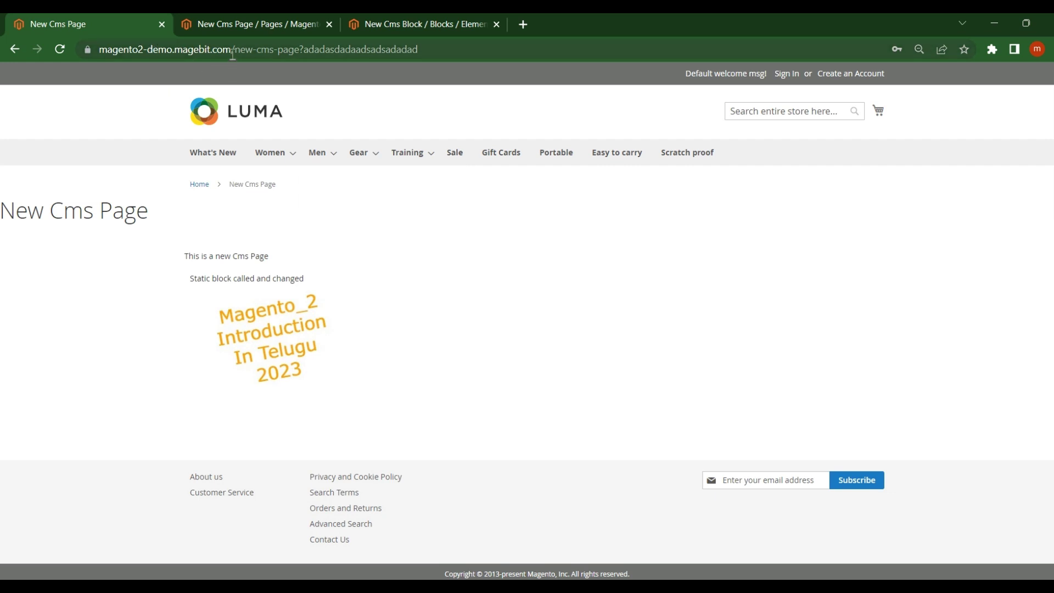
left_click_drag(232, 53, 133, 52)
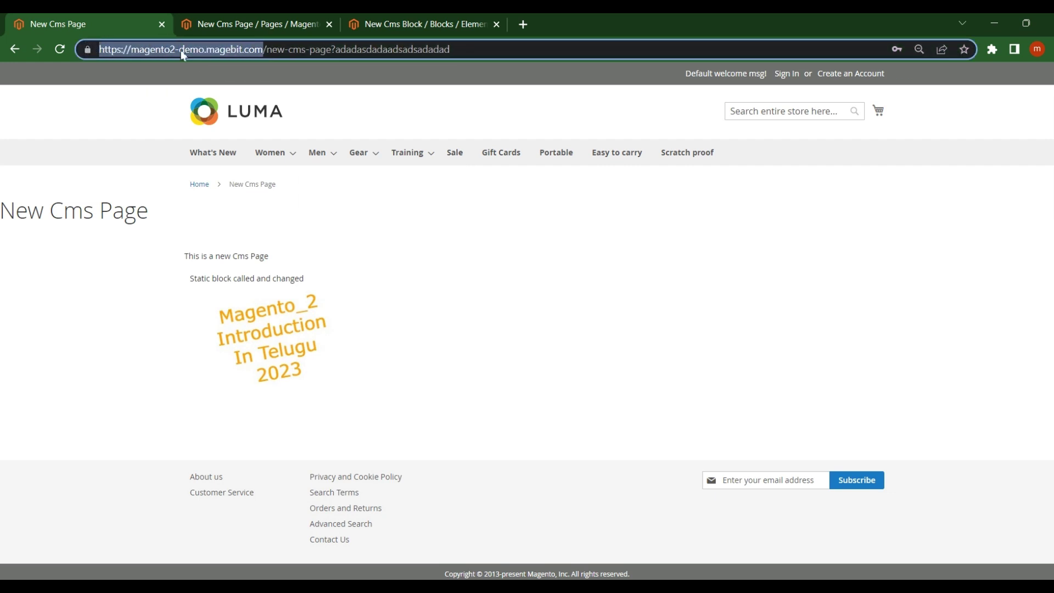
left_click(383, 220)
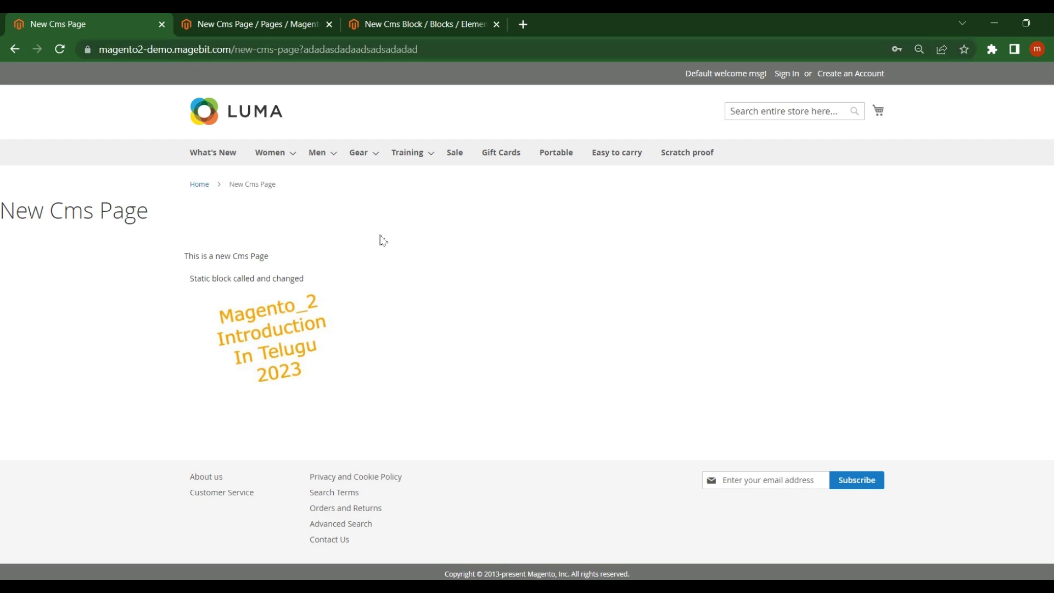